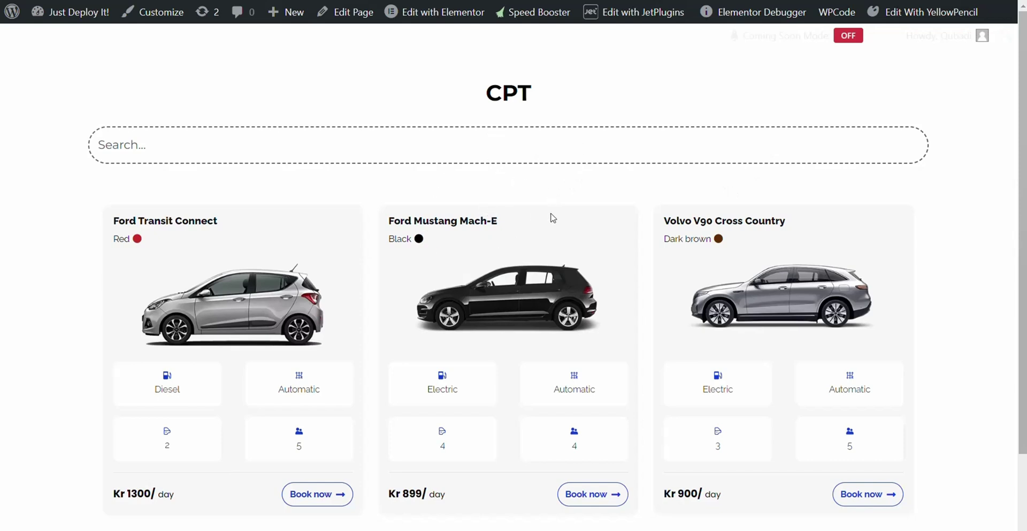
# Reorder the first page of the car grid so the Volvo V90 Cross Country card sits before the Ford Mustang Mach-E
pyautogui.scroll(-1, 569, 206)
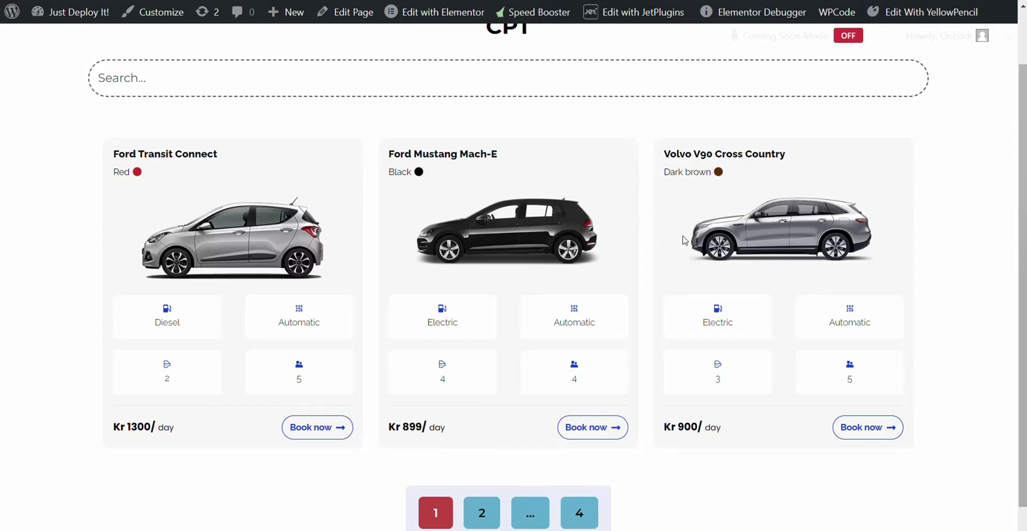
pyautogui.scroll(-1, 490, 255)
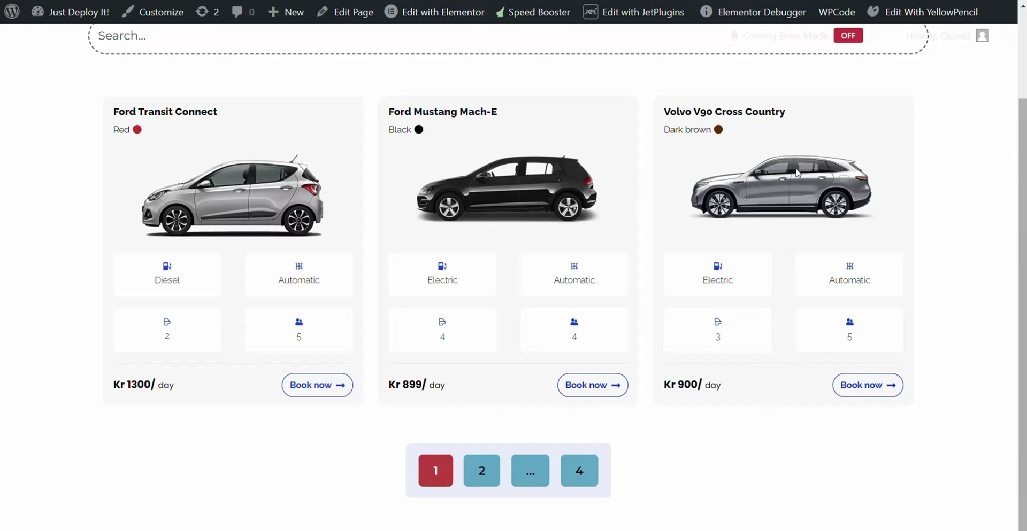
pyautogui.moveTo(806, 177); pyautogui.dragTo(536, 175)
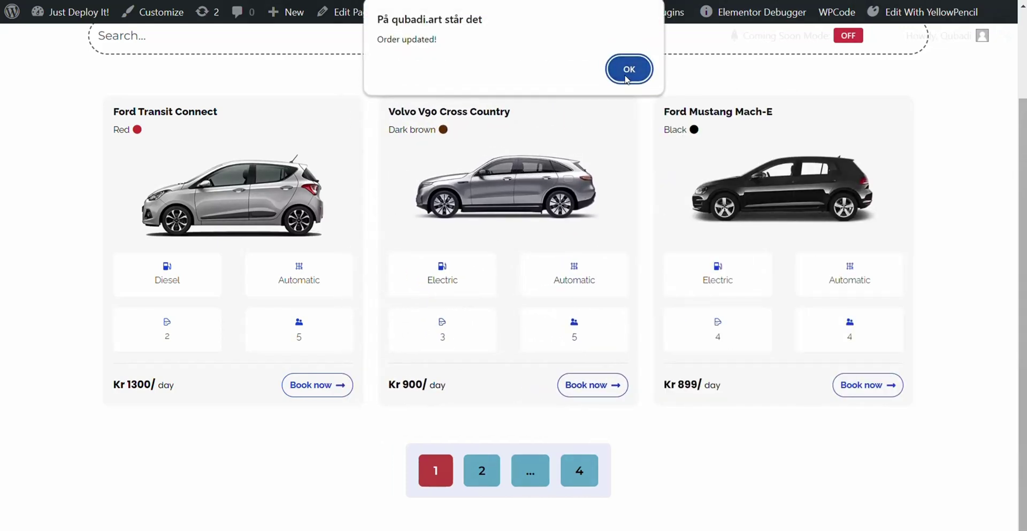
pyautogui.click(636, 78)
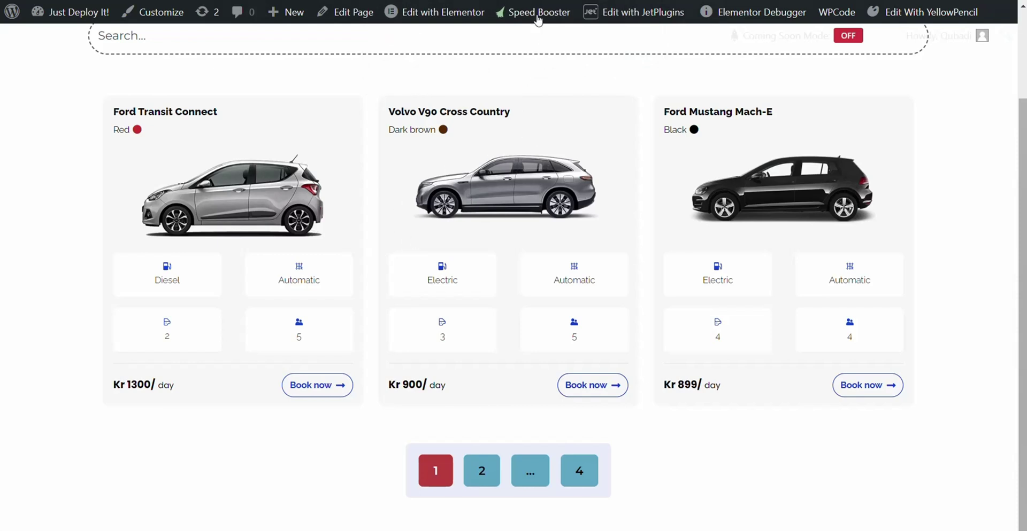
# Reorder the cards on page 2 of the car grid to Skoda Superb, BMW 3-serie, Hyundai H-2
pyautogui.moveTo(537, 16)
pyautogui.scroll(2, 447, 166)
pyautogui.scroll(-1, 451, 128)
pyautogui.scroll(-1, 469, 246)
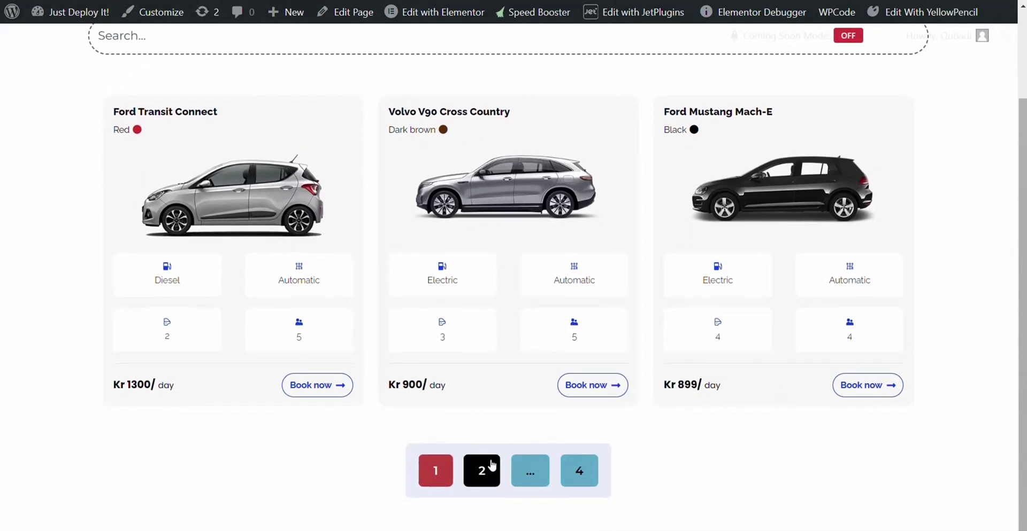
pyautogui.click(483, 473)
pyautogui.scroll(-1, 581, 274)
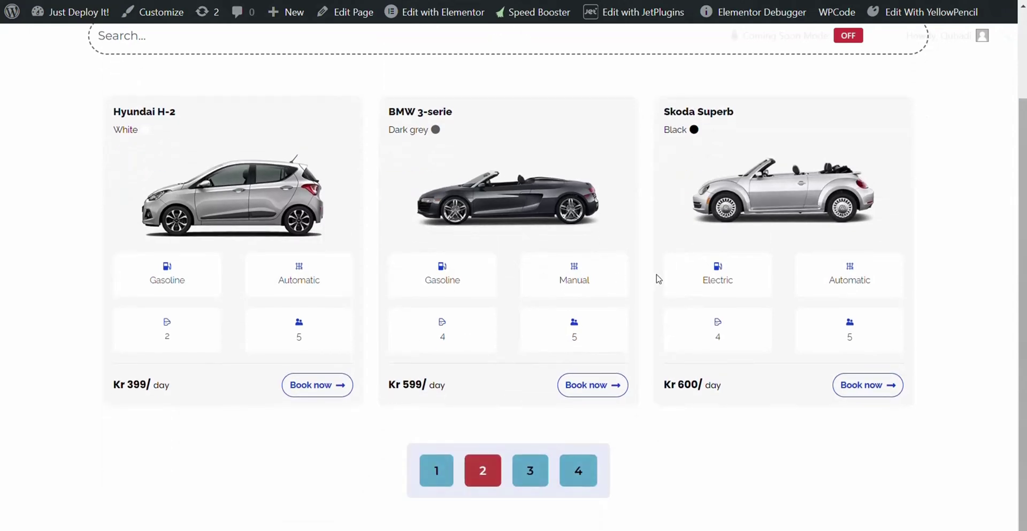
pyautogui.moveTo(790, 205); pyautogui.dragTo(225, 195)
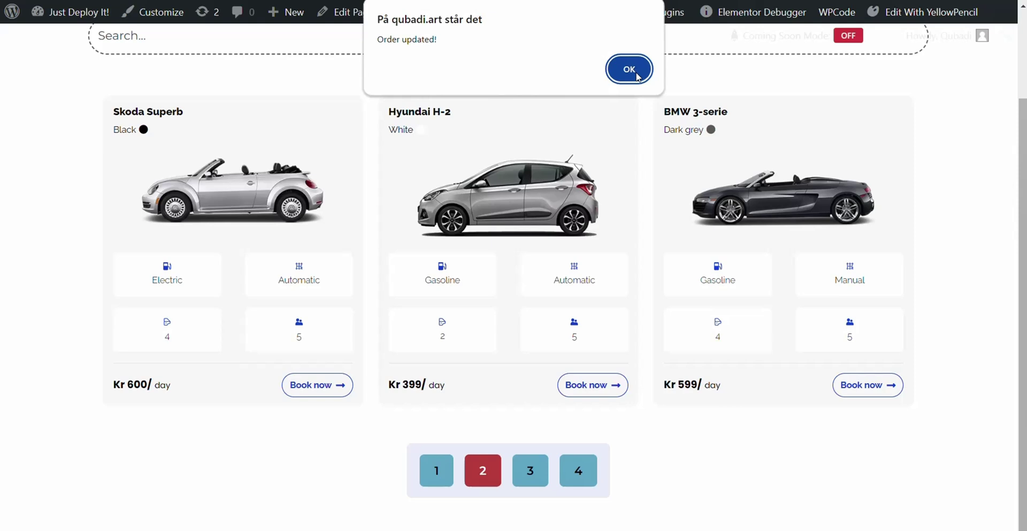
pyautogui.click(628, 68)
pyautogui.moveTo(735, 149); pyautogui.dragTo(514, 139)
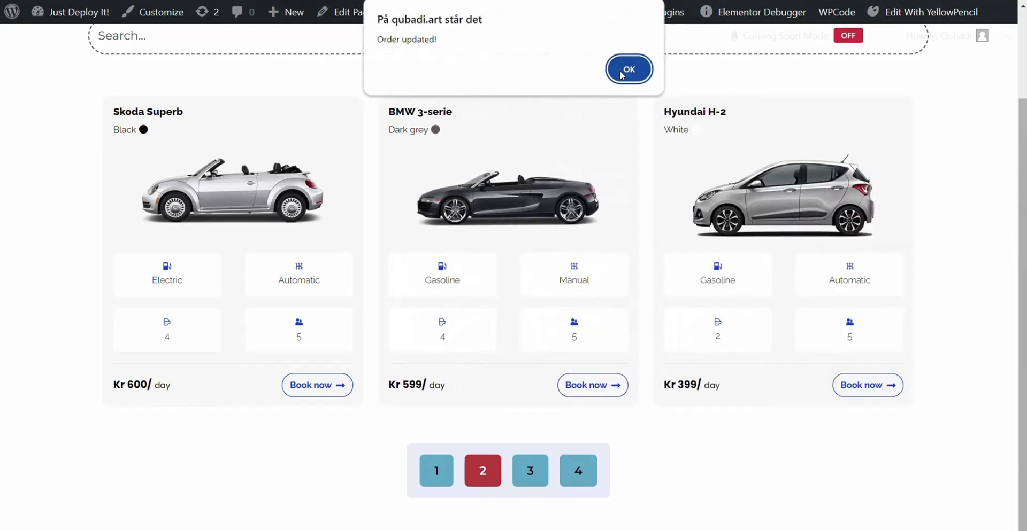
pyautogui.click(611, 74)
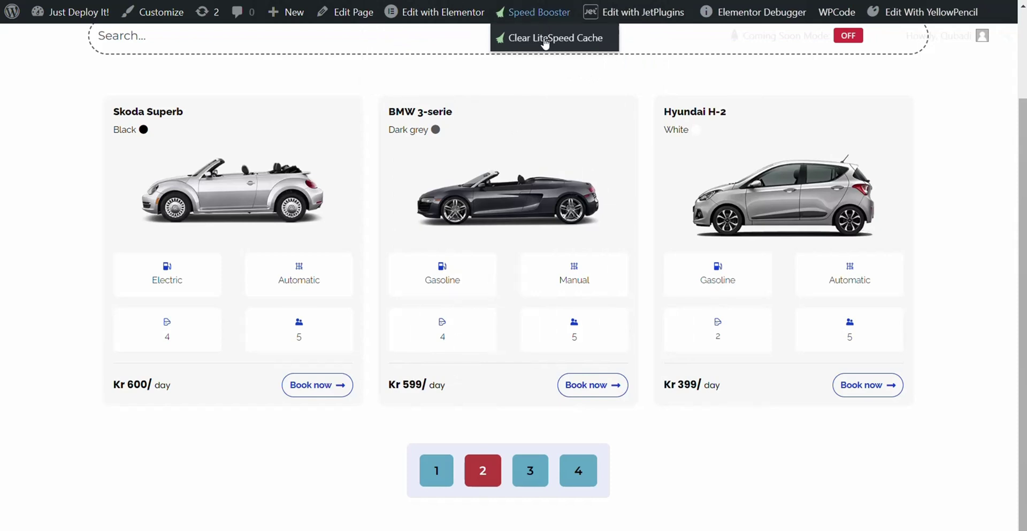
# Clear the LiteSpeed cache and check the card order on page 2 of the grid
pyautogui.click(546, 39)
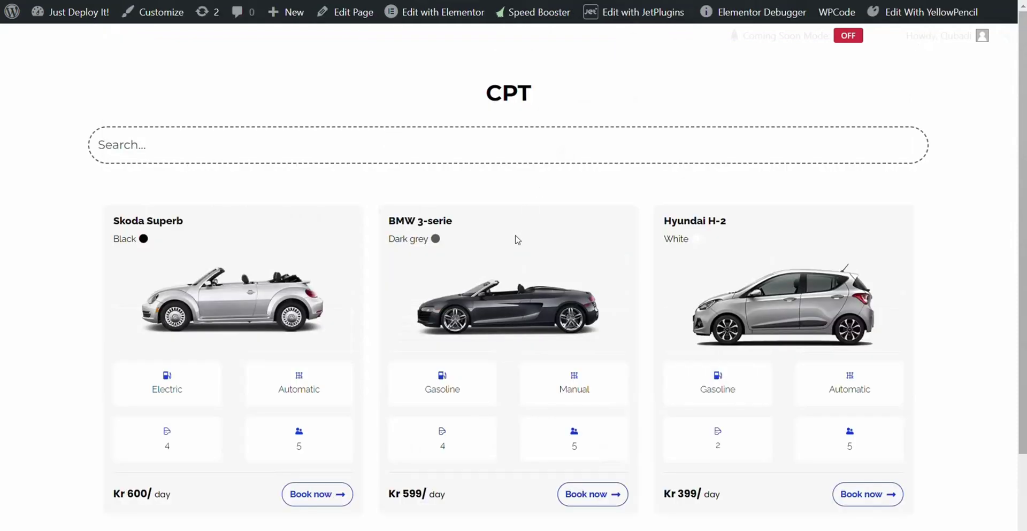
pyautogui.scroll(-1, 517, 241)
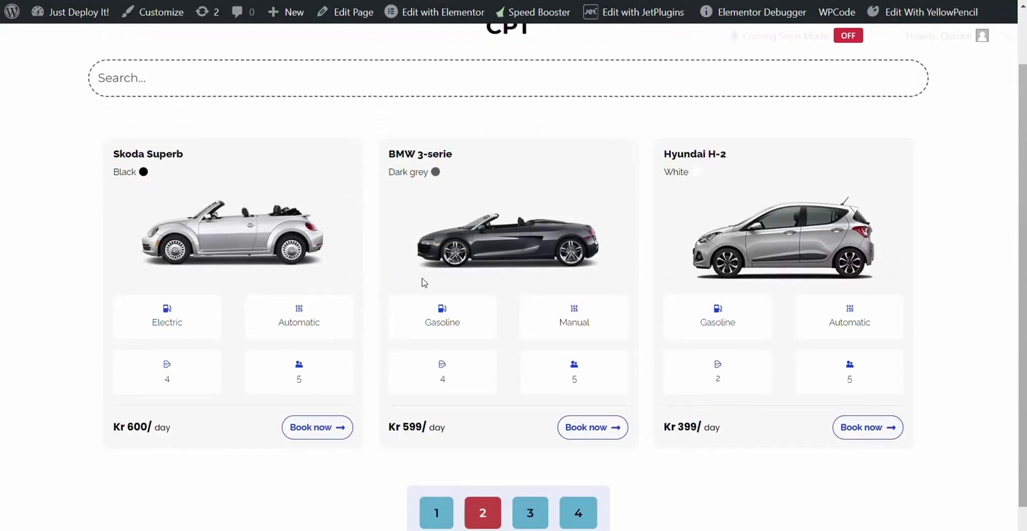
pyautogui.scroll(-1, 417, 252)
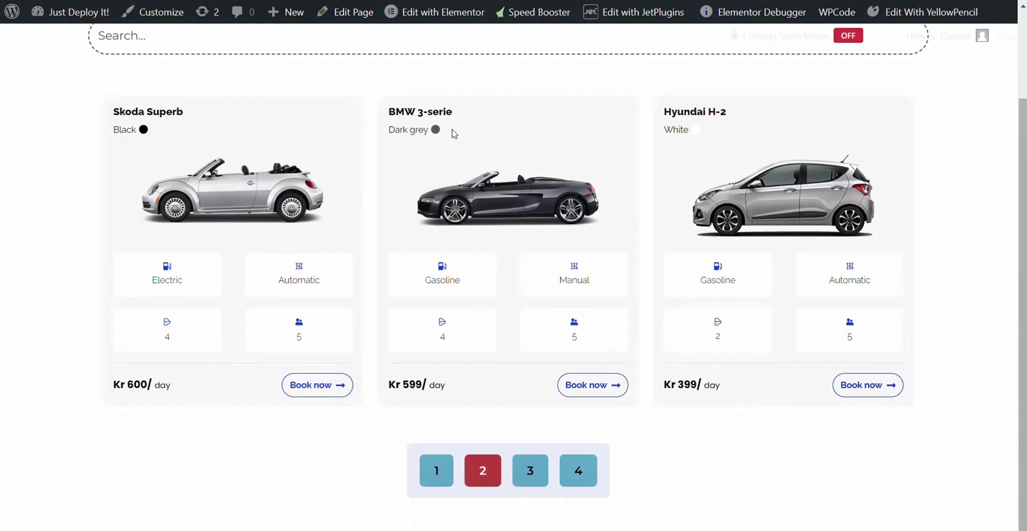
# On page 4 of the car grid, move the Toyota C-HR card to the first place
pyautogui.click(580, 471)
pyautogui.scroll(-1, 676, 272)
pyautogui.moveTo(762, 224); pyautogui.dragTo(201, 217)
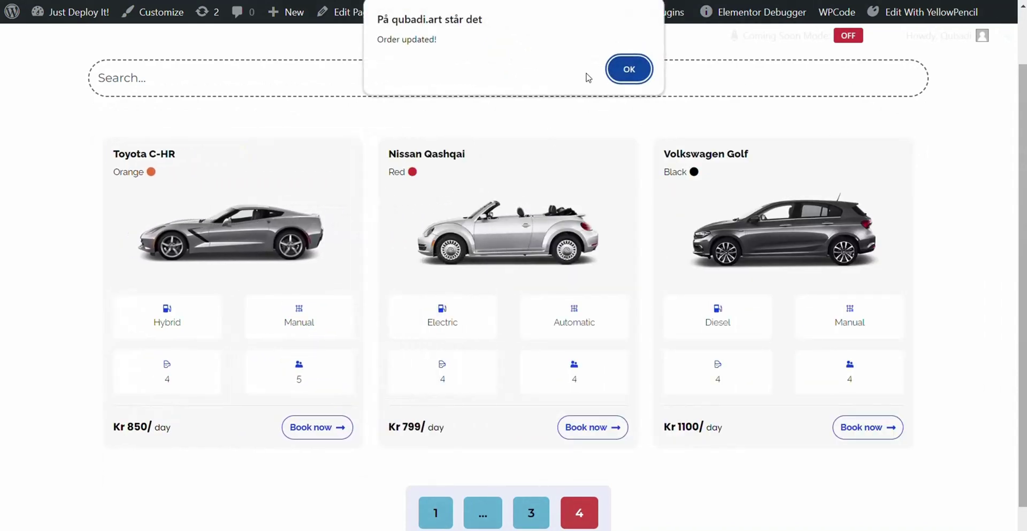
pyautogui.click(615, 70)
# Clear the LiteSpeed cache again and check the card order on page 4 of the grid
pyautogui.moveTo(540, 16)
pyautogui.click(540, 39)
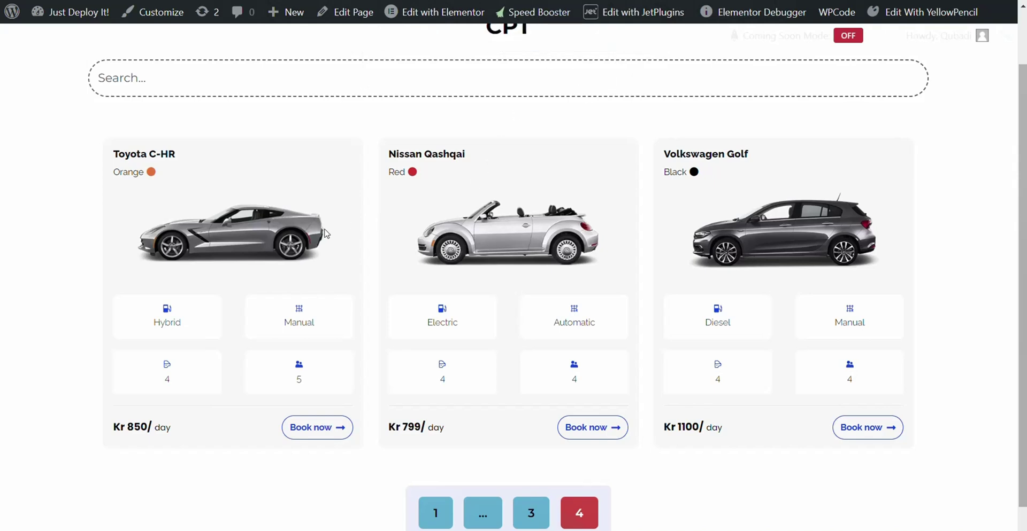
pyautogui.scroll(-2, 332, 253)
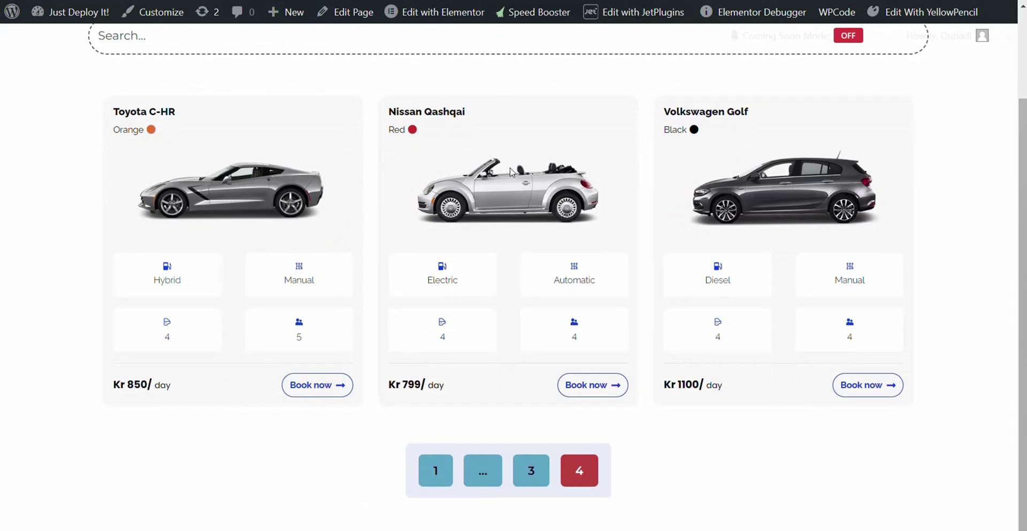
pyautogui.scroll(1, 480, 160)
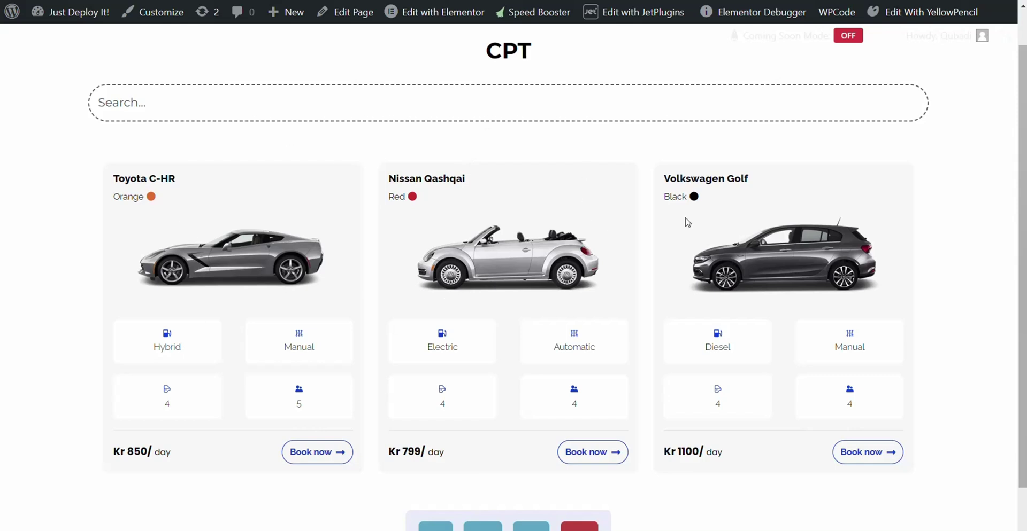
pyautogui.scroll(-1, 556, 225)
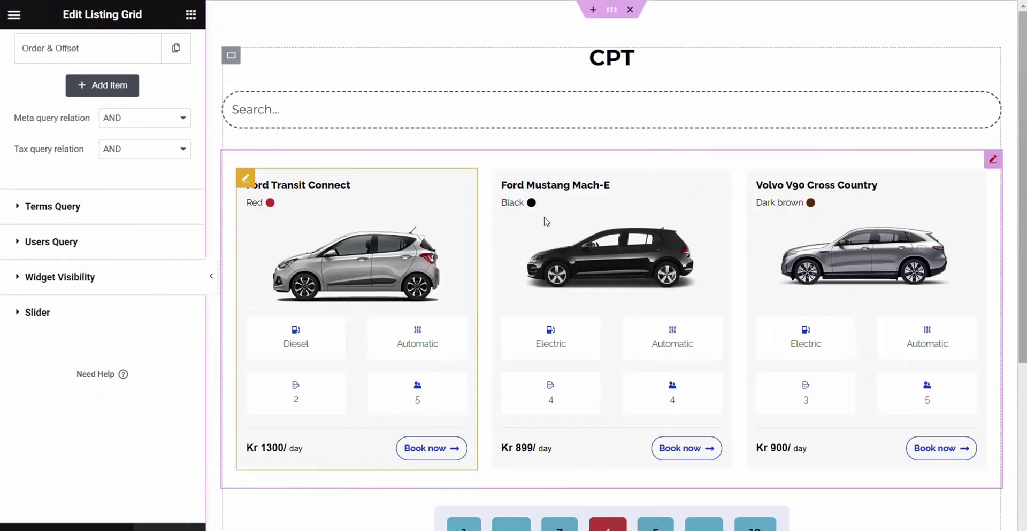
# Open the General settings of the Listing Grid widget in the page editor to review its listing and posts number
pyautogui.scroll(-1, 545, 221)
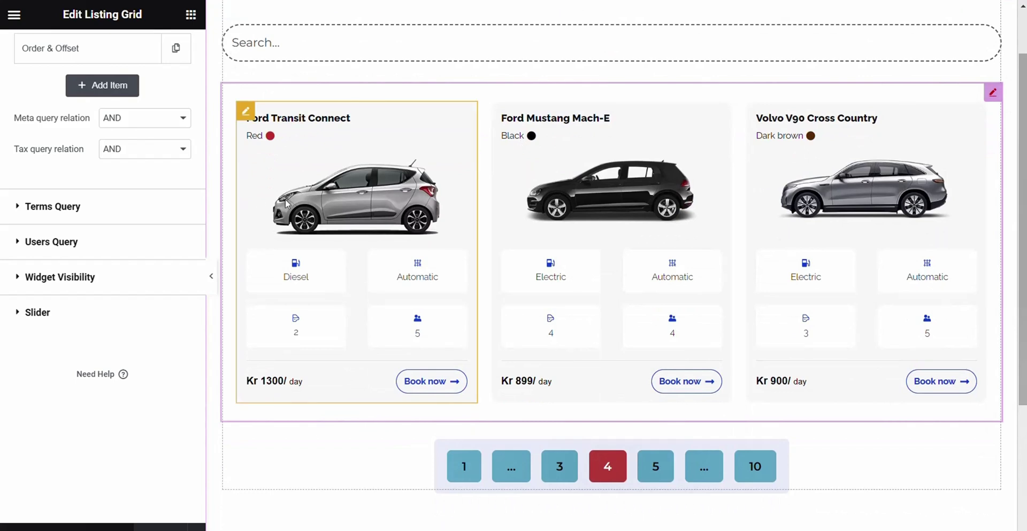
pyautogui.scroll(4, 141, 134)
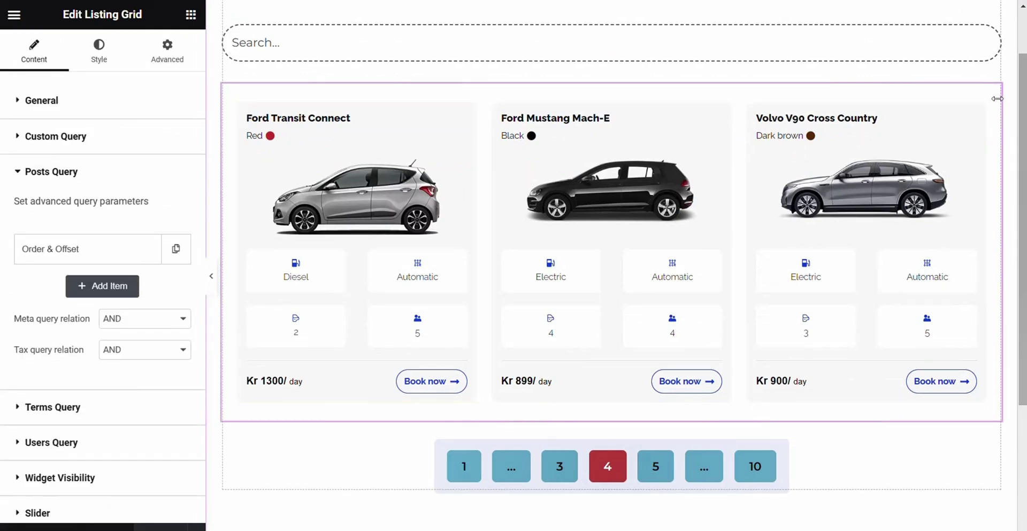
pyautogui.click(55, 102)
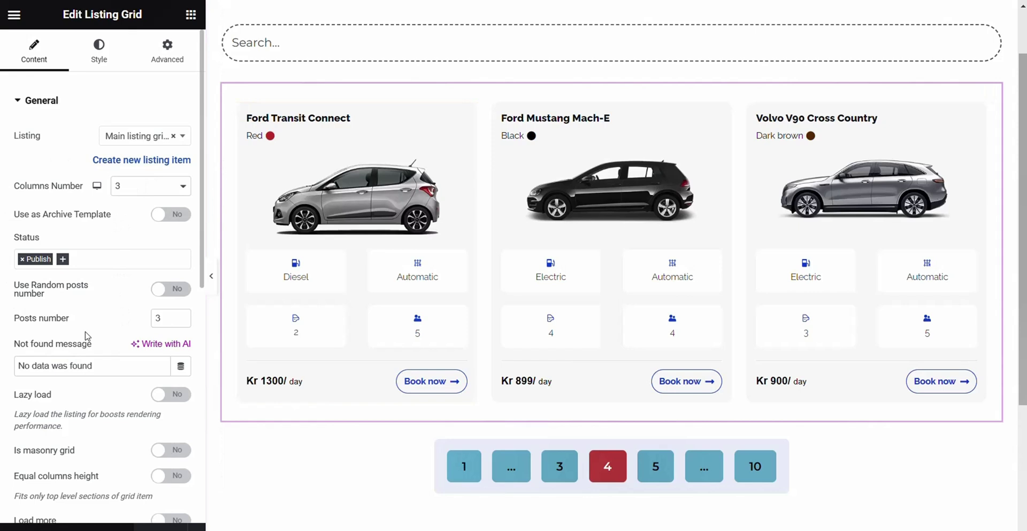
# Copy the CSS ID listing_1 from the Listing Grid's advanced layout settings
pyautogui.click(162, 58)
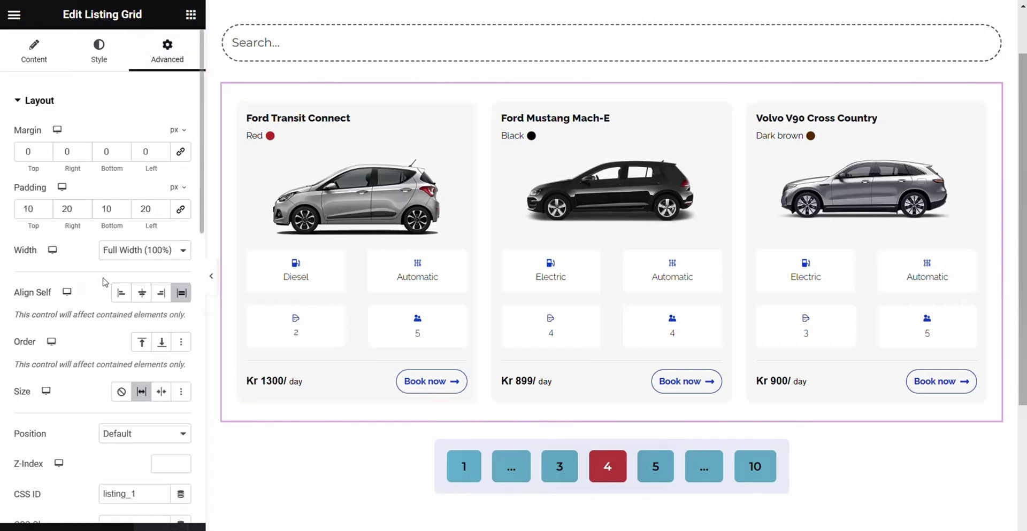
pyautogui.scroll(-3, 104, 282)
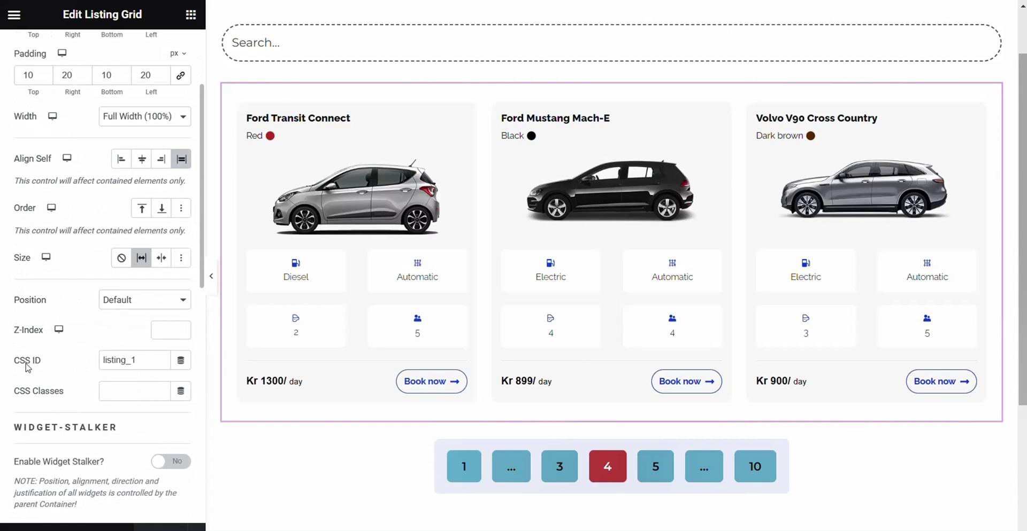
pyautogui.moveTo(142, 365); pyautogui.dragTo(103, 362)
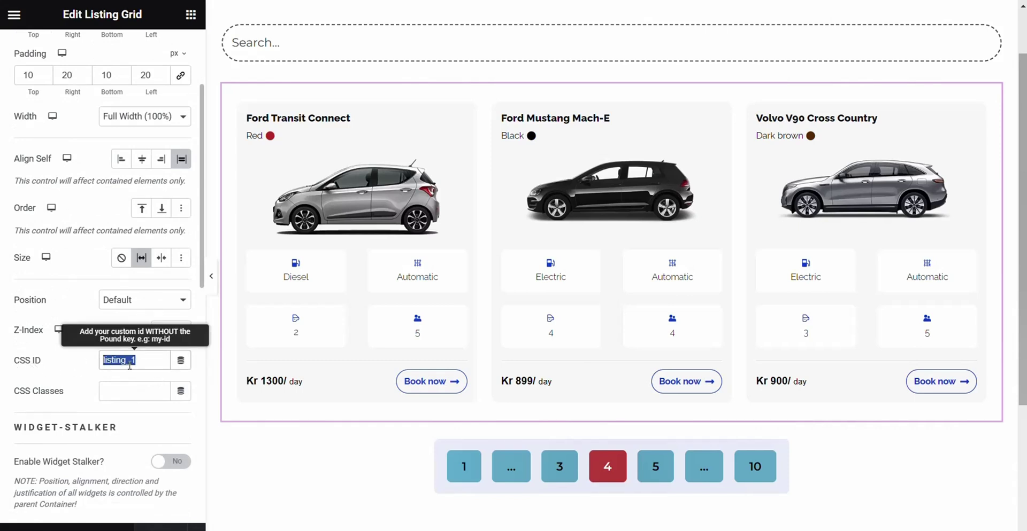
pyautogui.click(147, 362)
pyautogui.moveTo(150, 364); pyautogui.dragTo(100, 363)
pyautogui.rightClick(117, 363)
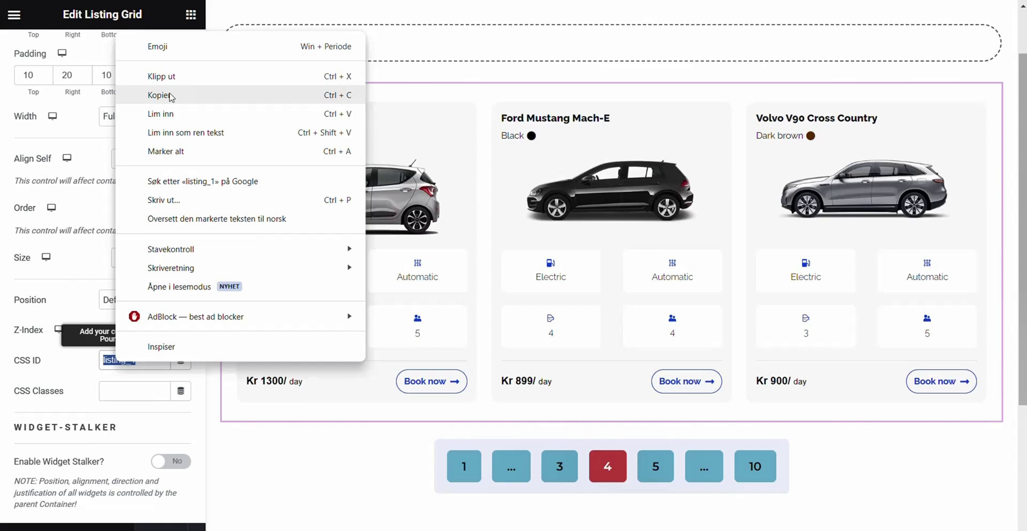
pyautogui.click(178, 97)
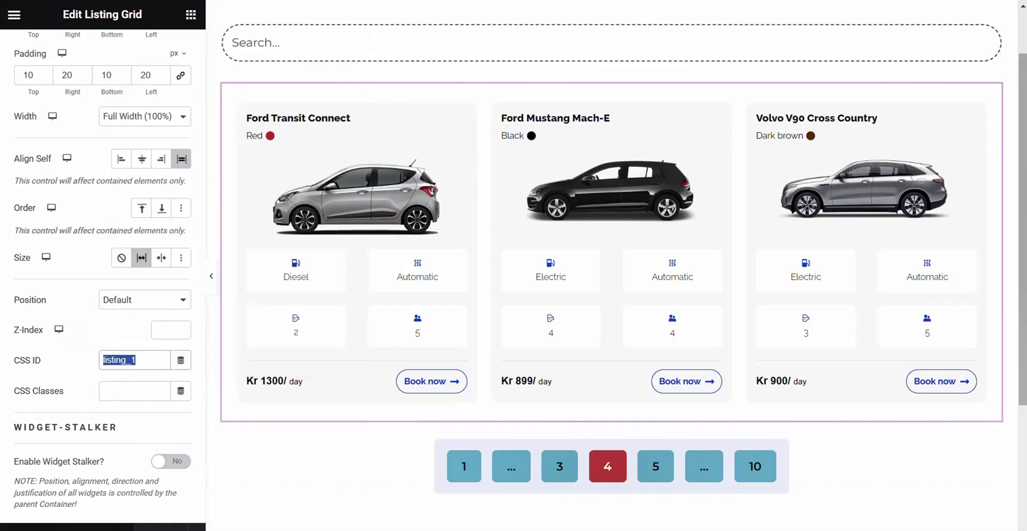
# Switch to the WordPress dashboard and open the Woody snippet "CPT post drag and drop, frontend" for editing
pyautogui.hotkey('ctrl', 'Tab')
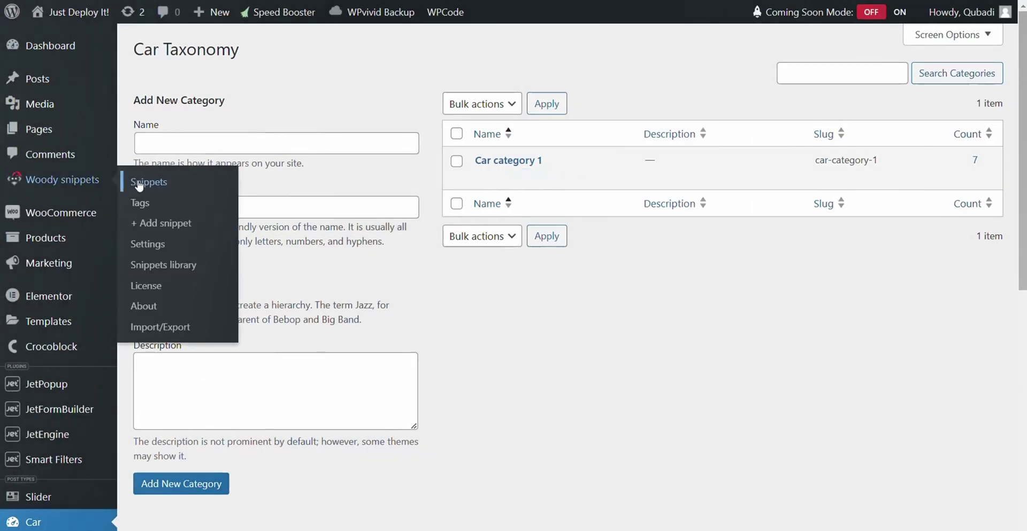
pyautogui.hotkey('ctrl', 'Tab')
pyautogui.scroll(-5, 316, 325)
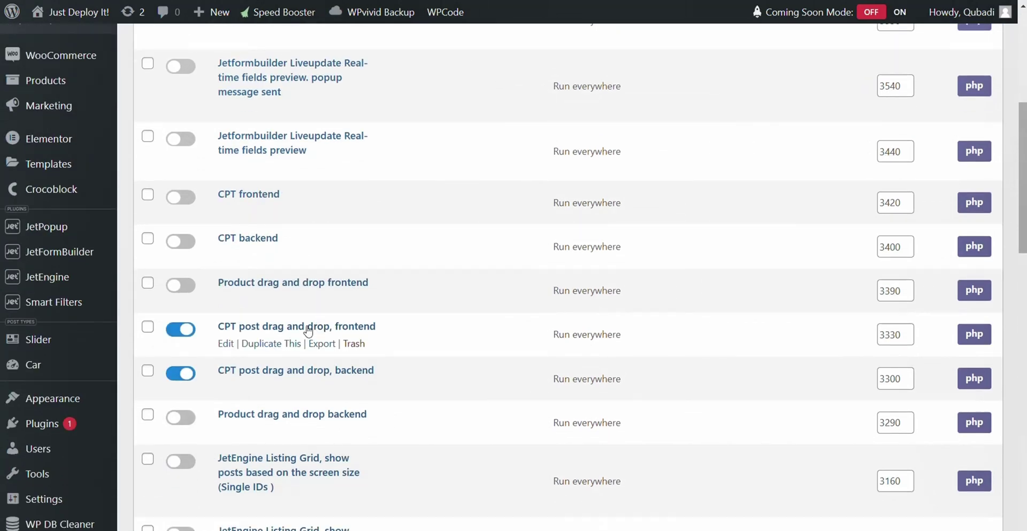
pyautogui.click(283, 330)
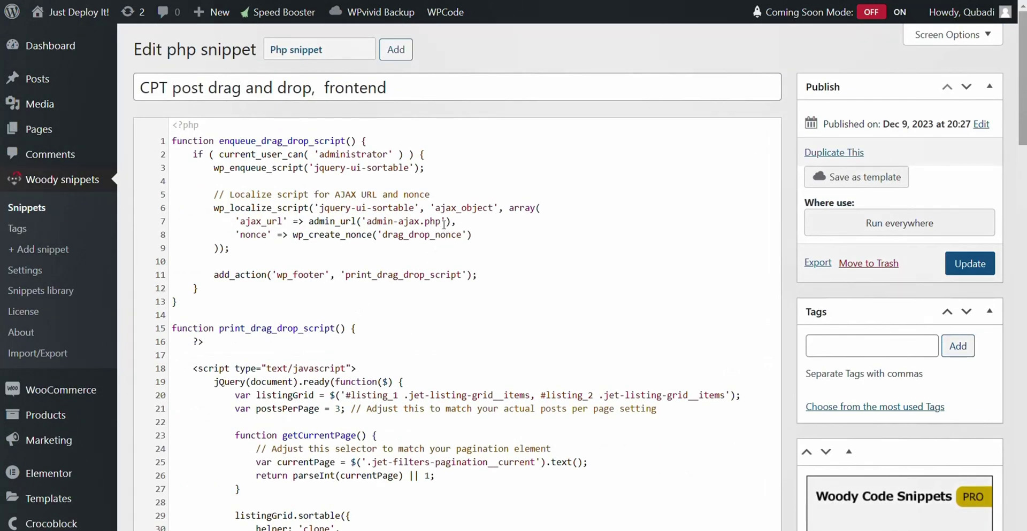
# Locate the listing_1 ID in the snippet's listingGrid selector on line 20 and update the snippet
pyautogui.scroll(-2, 472, 279)
pyautogui.moveTo(398, 331); pyautogui.dragTo(353, 330)
pyautogui.click(357, 328)
pyautogui.click(739, 330)
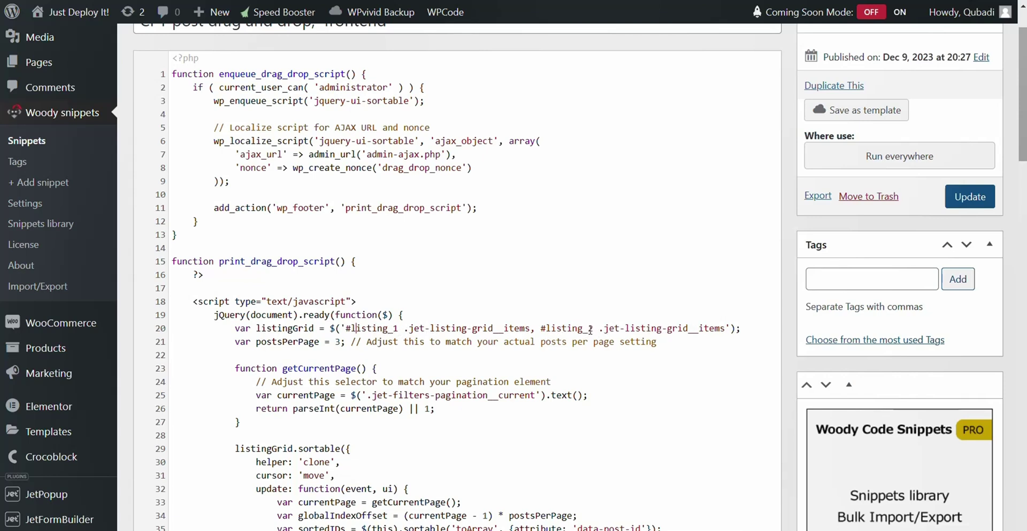
pyautogui.moveTo(398, 332); pyautogui.dragTo(353, 330)
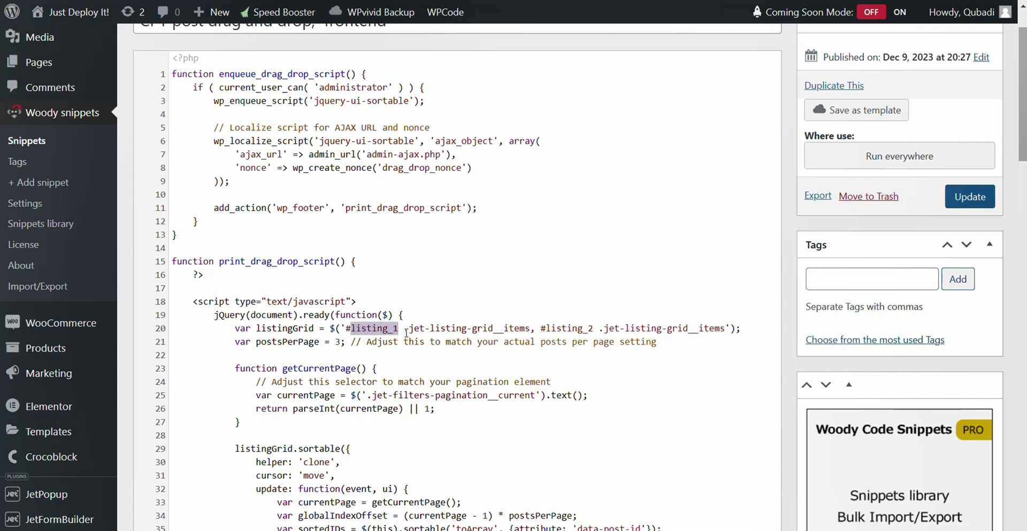
pyautogui.press('Right')
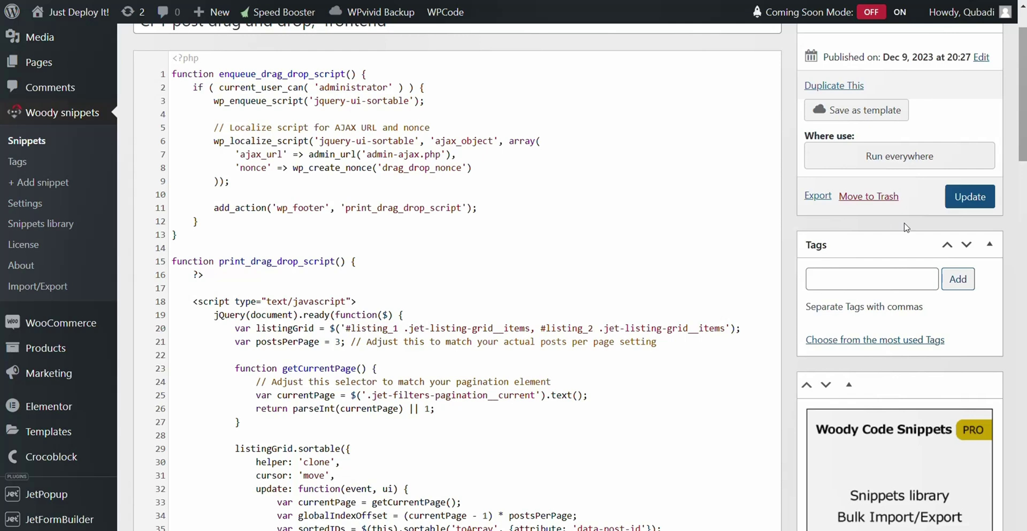
pyautogui.click(968, 197)
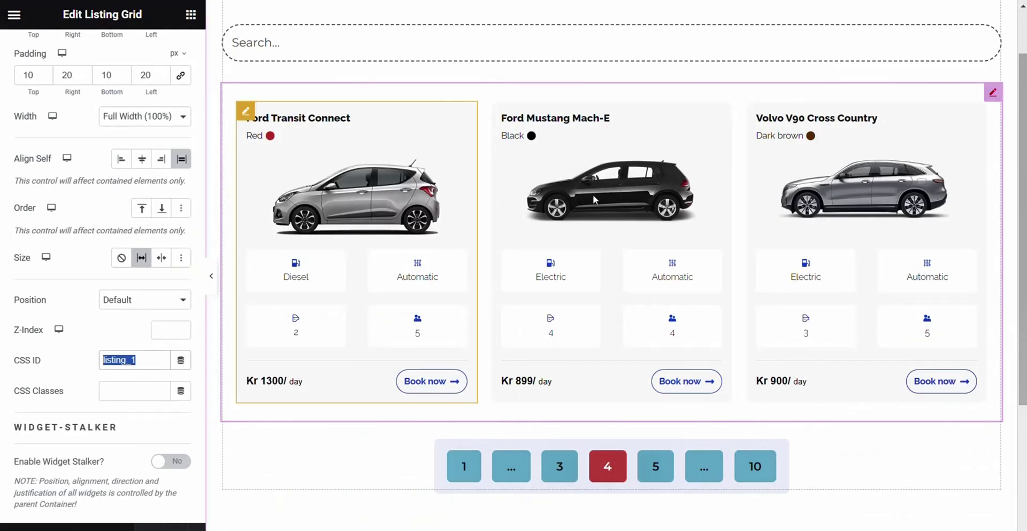
# Return to the page editor and open the Posts Query settings of the car Listing Grid
pyautogui.click(993, 94)
pyautogui.scroll(3, 110, 162)
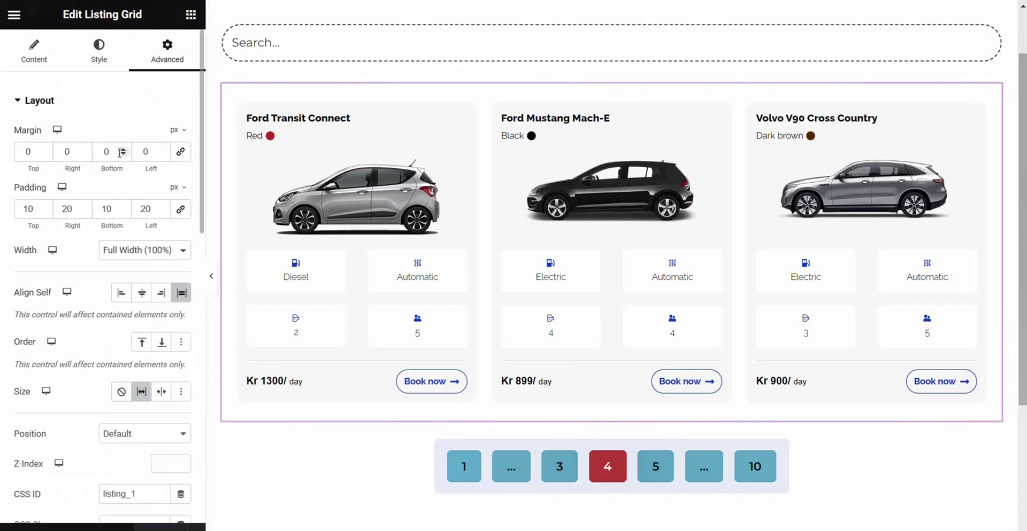
pyautogui.click(39, 57)
pyautogui.scroll(-10, 125, 255)
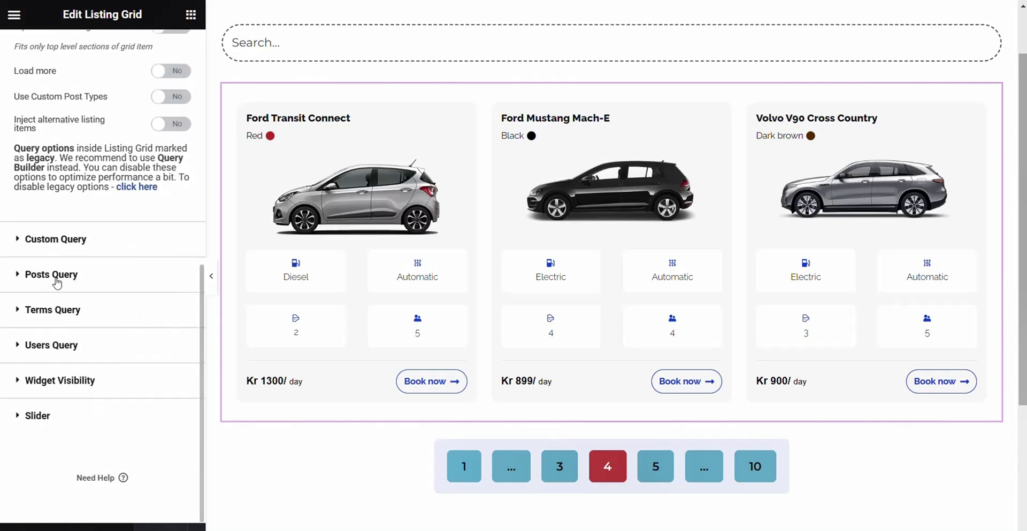
pyautogui.click(62, 278)
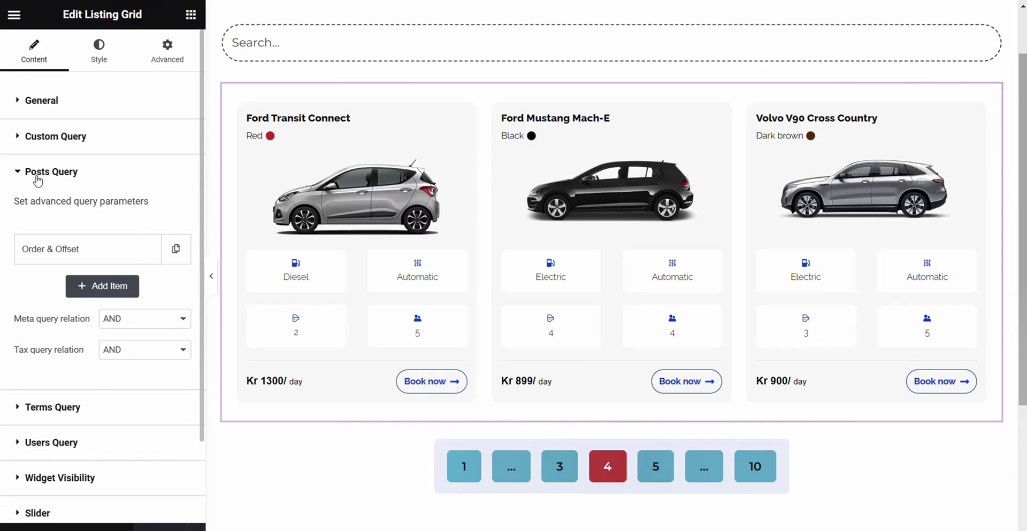
# Set the Order & Offset query item to order posts by Menu order in ASC order
pyautogui.click(70, 257)
pyautogui.click(118, 291)
pyautogui.click(138, 325)
pyautogui.scroll(-2, 156, 269)
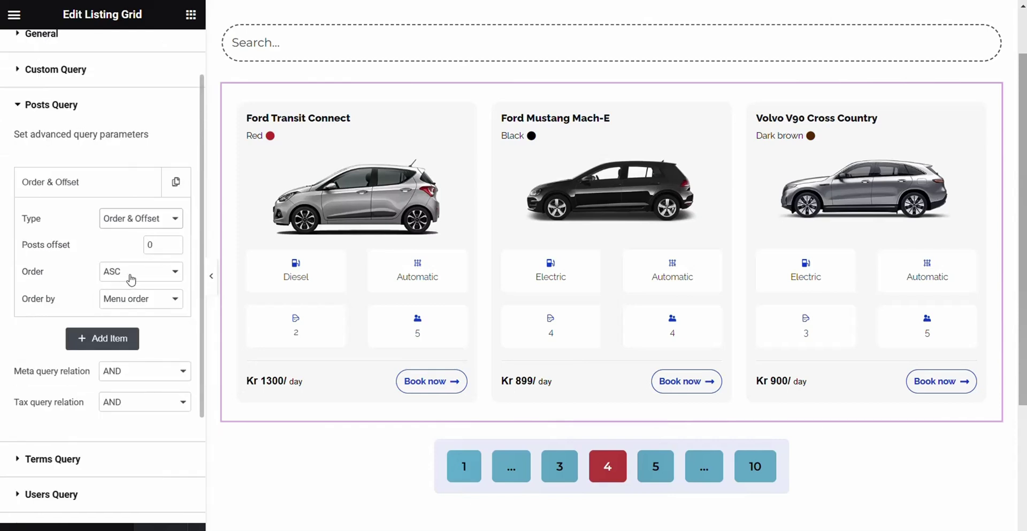
pyautogui.click(137, 303)
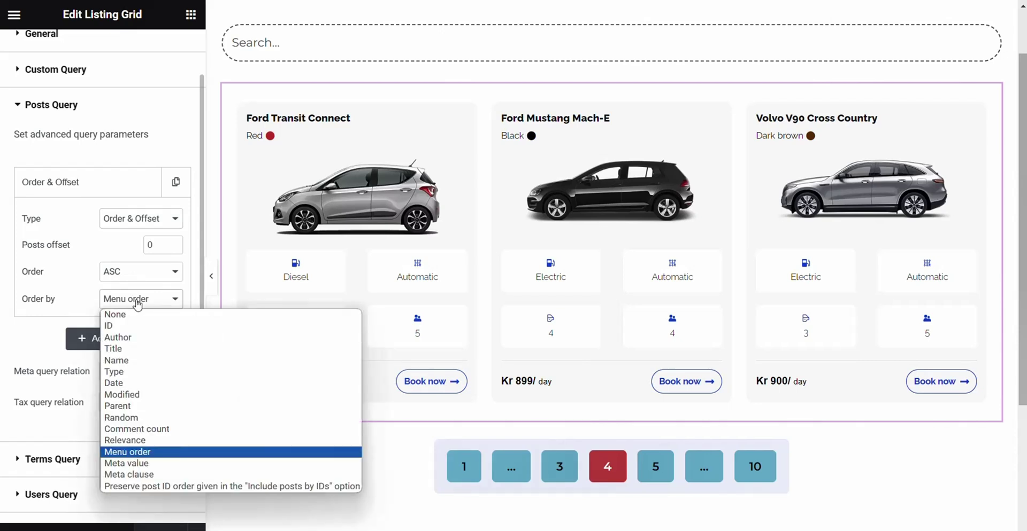
pyautogui.click(140, 455)
pyautogui.click(118, 275)
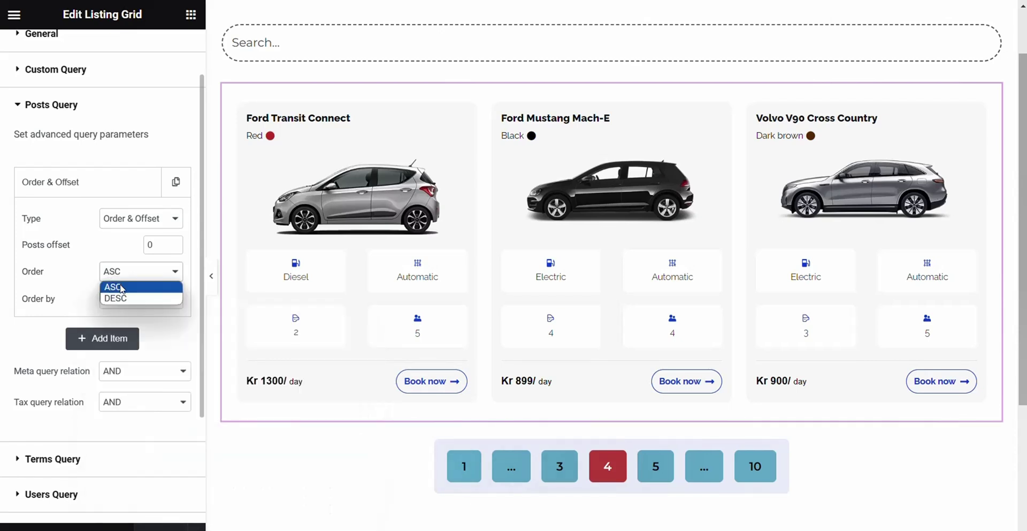
pyautogui.click(121, 289)
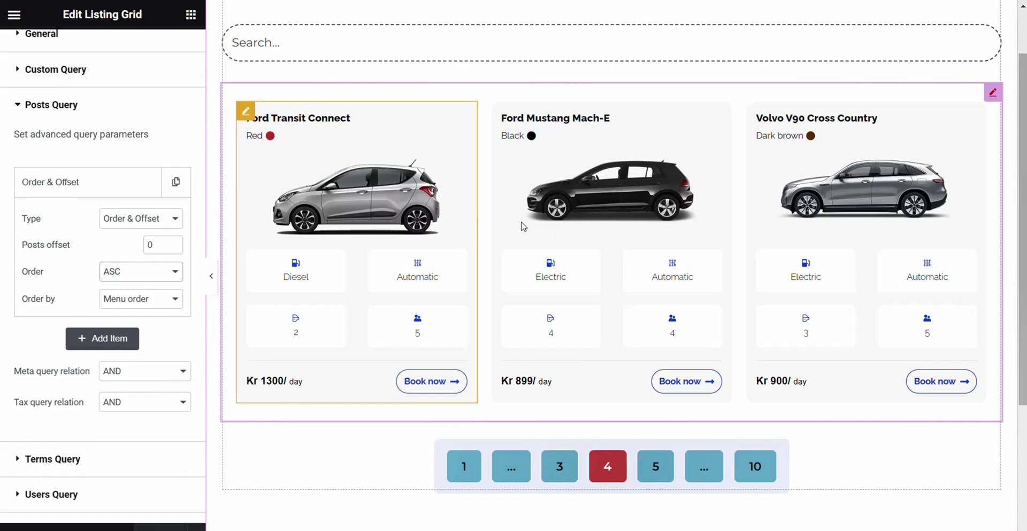
# Set the Listing Grid's posts number to 6 in its general settings
pyautogui.scroll(2, 523, 227)
pyautogui.scroll(2, 77, 112)
pyautogui.click(50, 101)
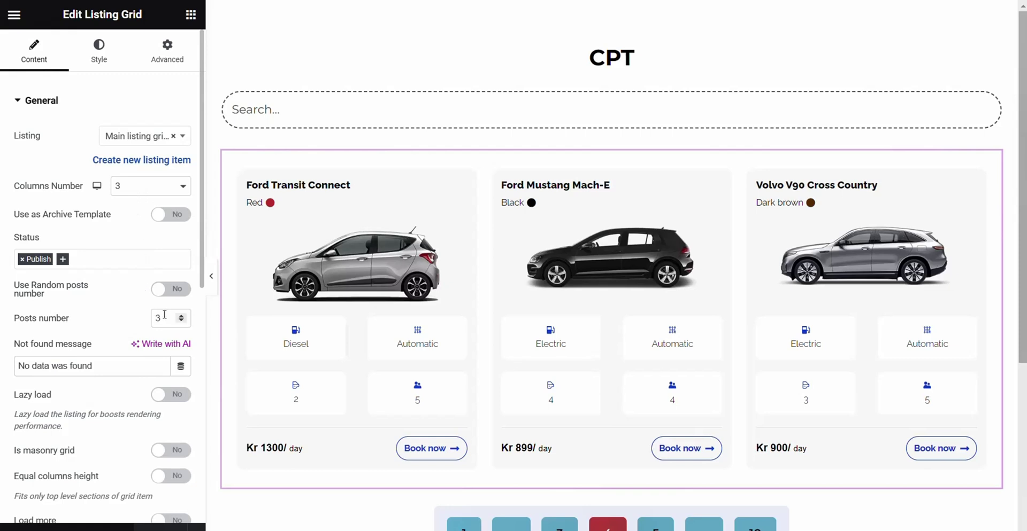
pyautogui.moveTo(164, 318); pyautogui.dragTo(148, 325)
pyautogui.click(182, 316)
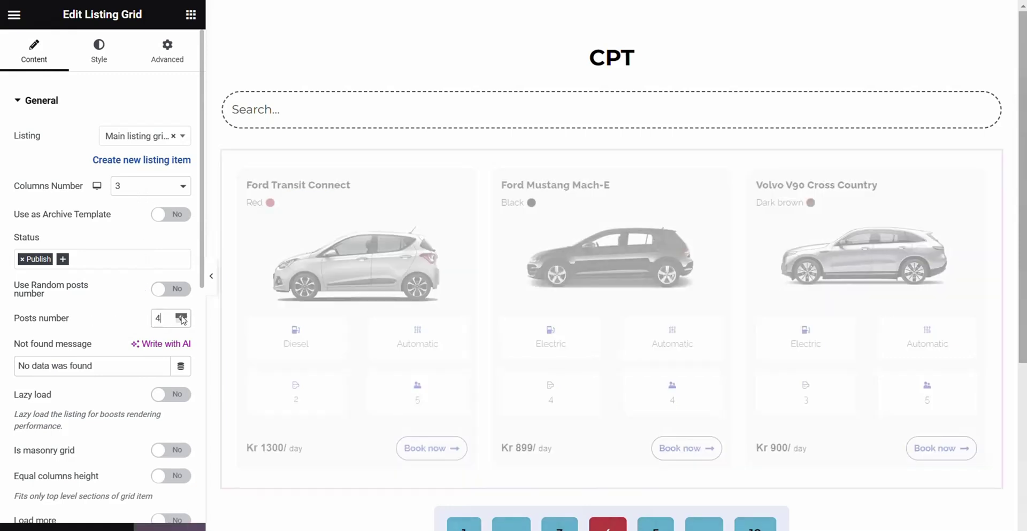
pyautogui.click(182, 316)
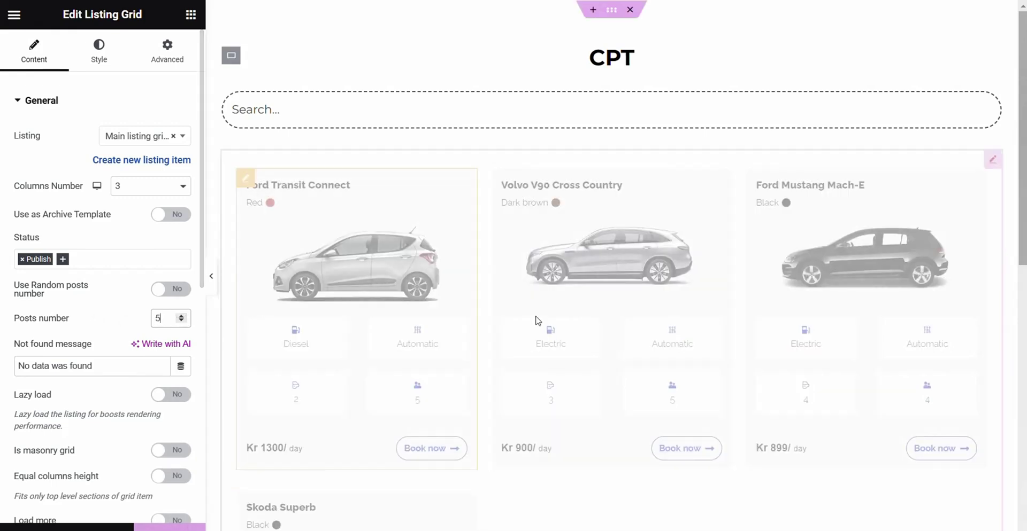
pyautogui.scroll(-3, 623, 305)
pyautogui.scroll(-2, 523, 360)
pyautogui.click(180, 321)
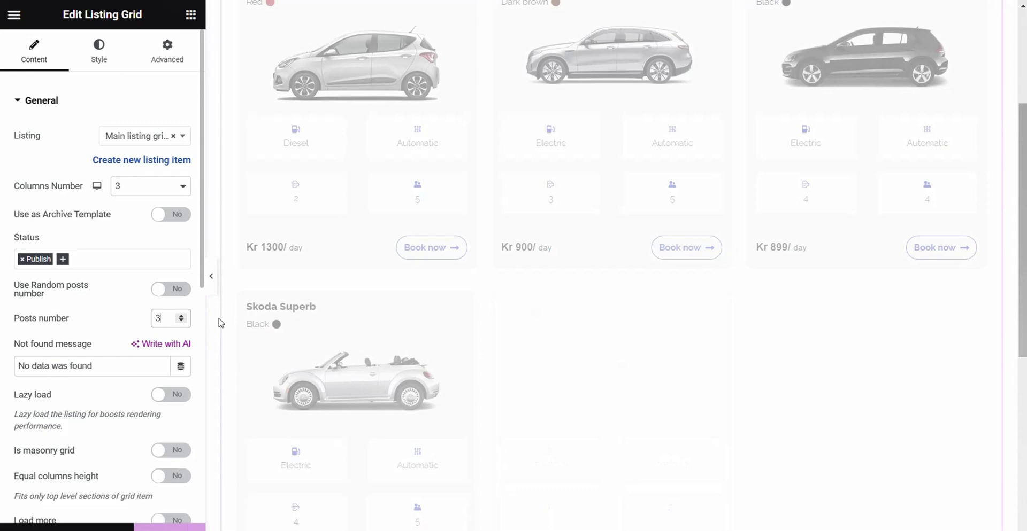
pyautogui.click(182, 316)
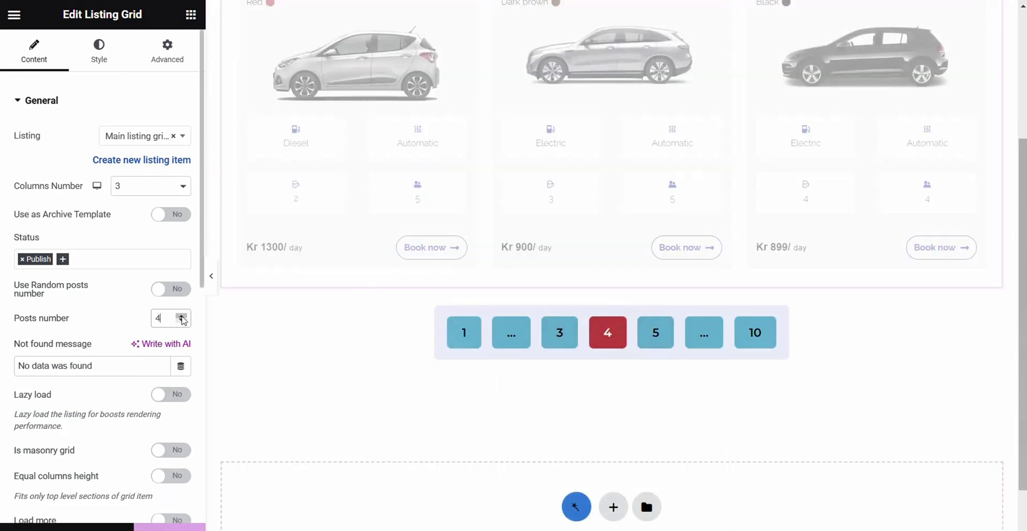
pyautogui.click(182, 316)
pyautogui.click(182, 316)
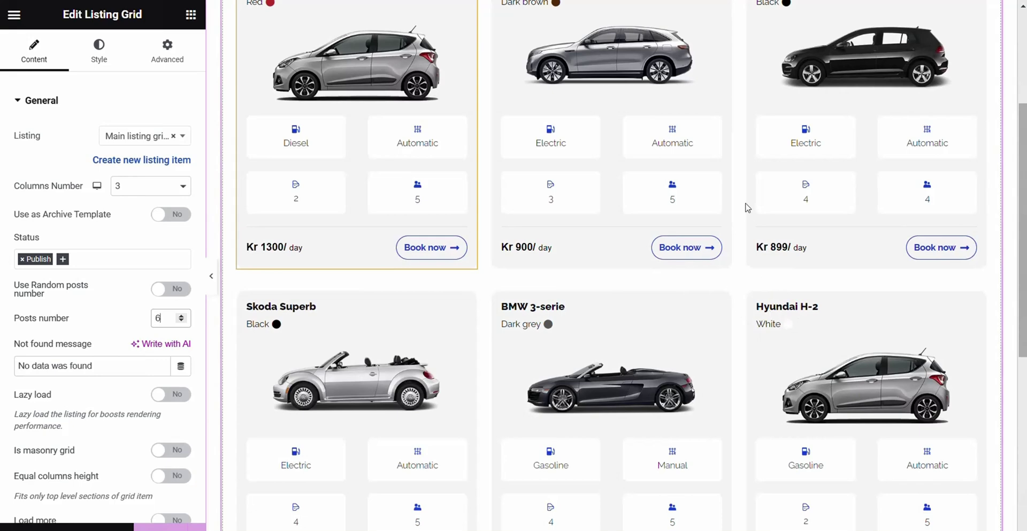
# Look over the car cards in the grid and open the settings of the Pagination widget below them
pyautogui.scroll(4, 747, 207)
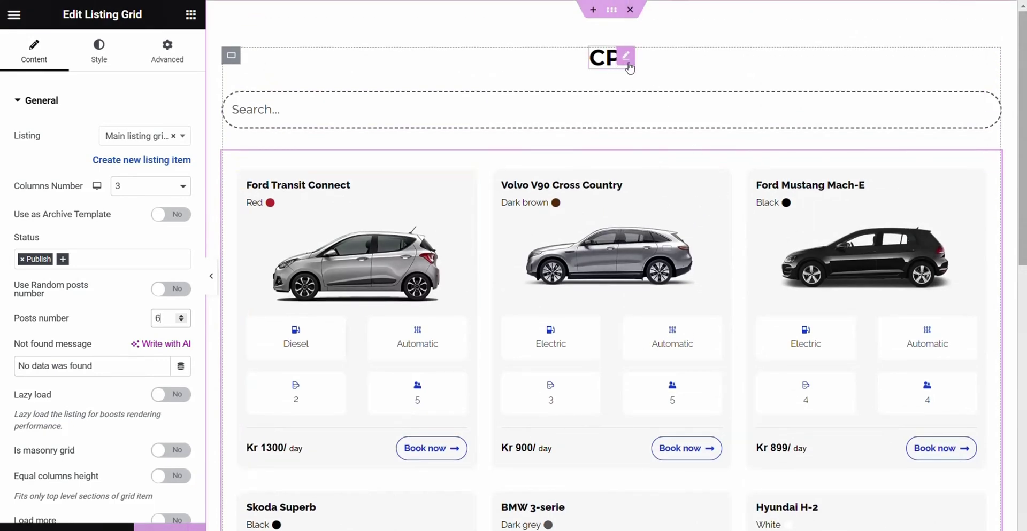
pyautogui.scroll(-3, 647, 307)
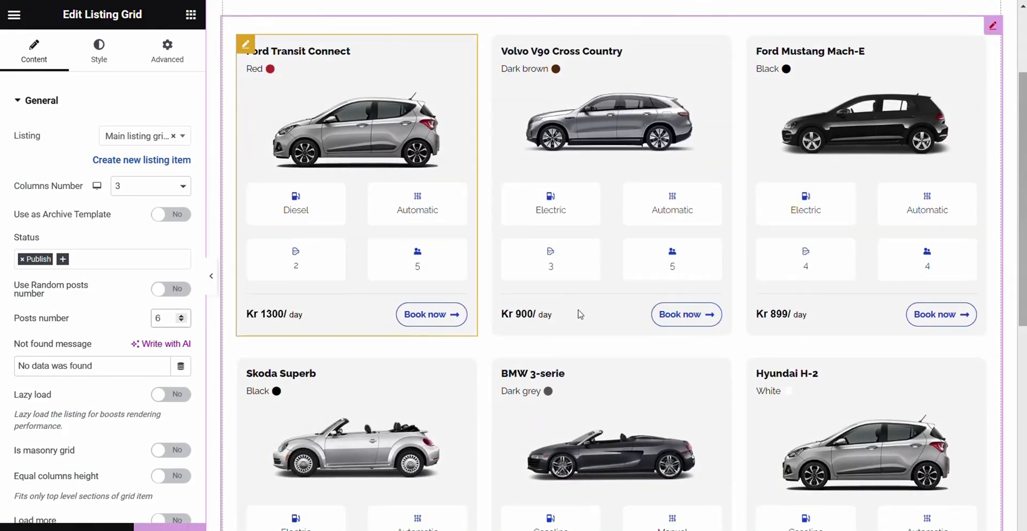
pyautogui.scroll(-1, 579, 315)
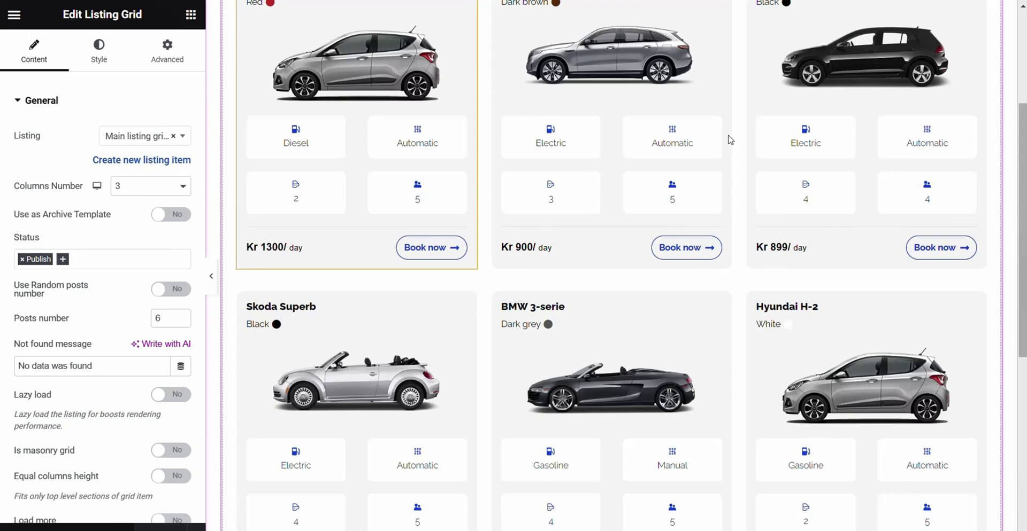
pyautogui.scroll(-4, 684, 256)
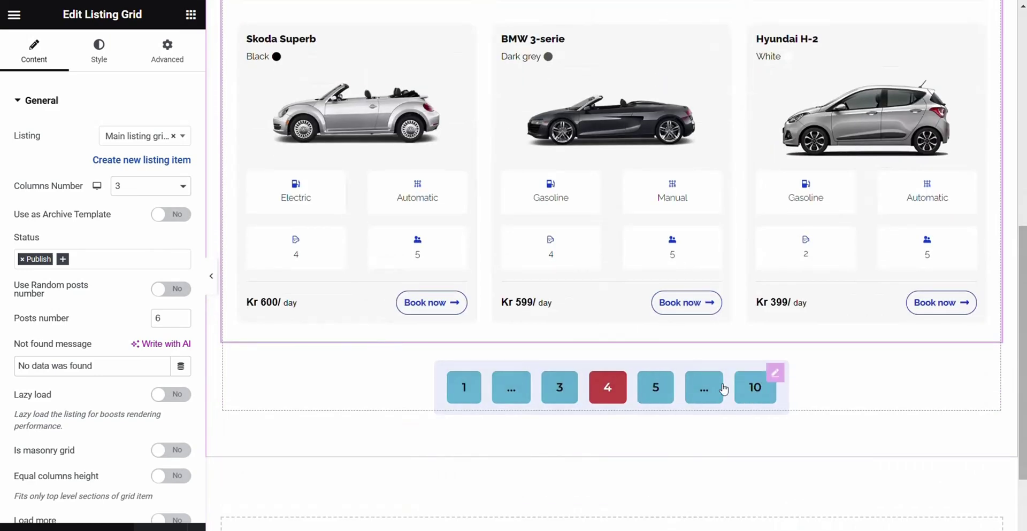
pyautogui.click(777, 374)
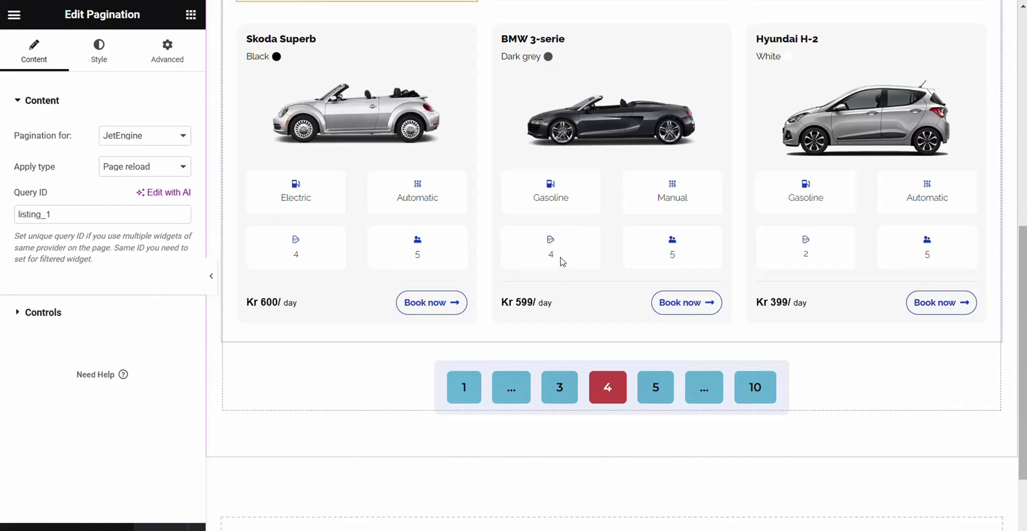
# Select the Listing Grid and copy its CSS ID listing_1 from the advanced settings
pyautogui.click(804, 129)
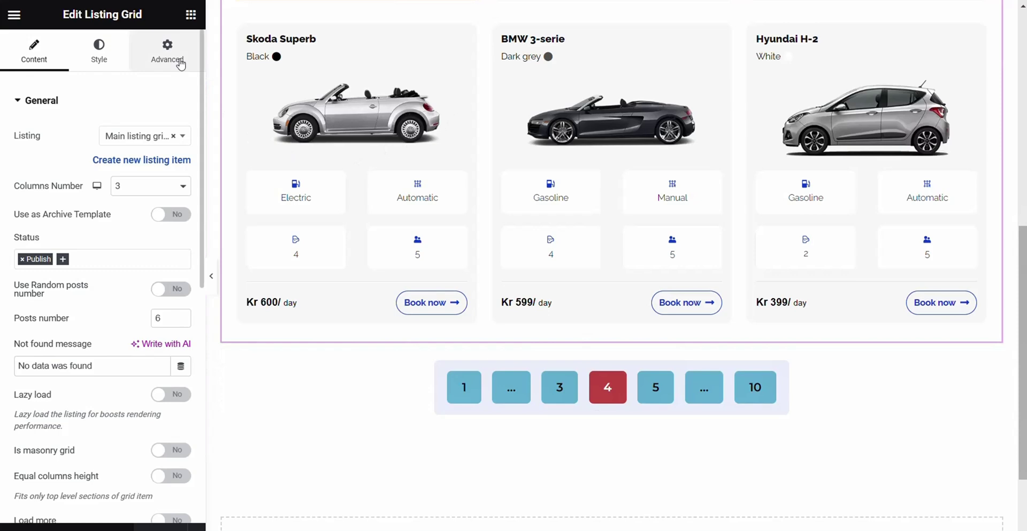
pyautogui.scroll(5, 492, 155)
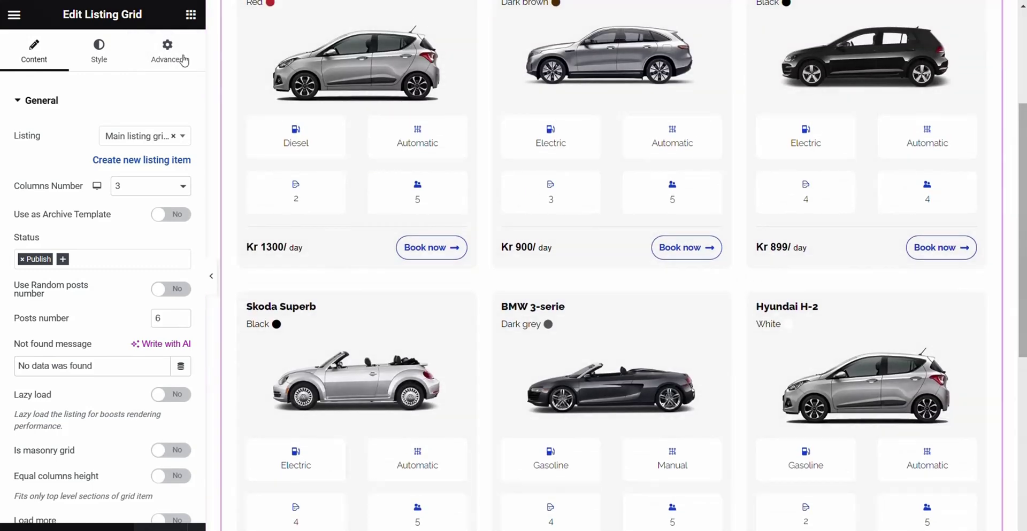
pyautogui.click(167, 51)
pyautogui.scroll(-6, 134, 299)
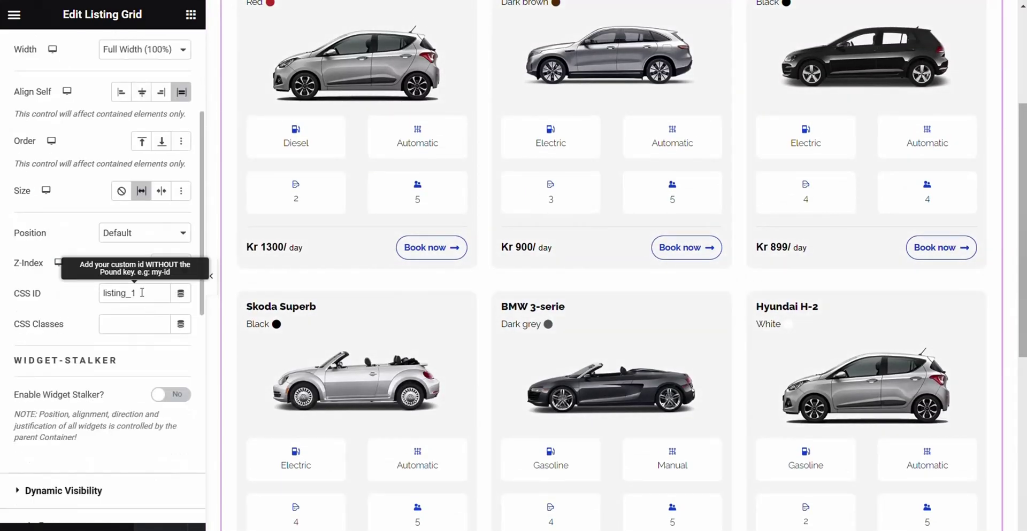
pyautogui.moveTo(141, 294); pyautogui.dragTo(101, 294)
pyautogui.rightClick(109, 291)
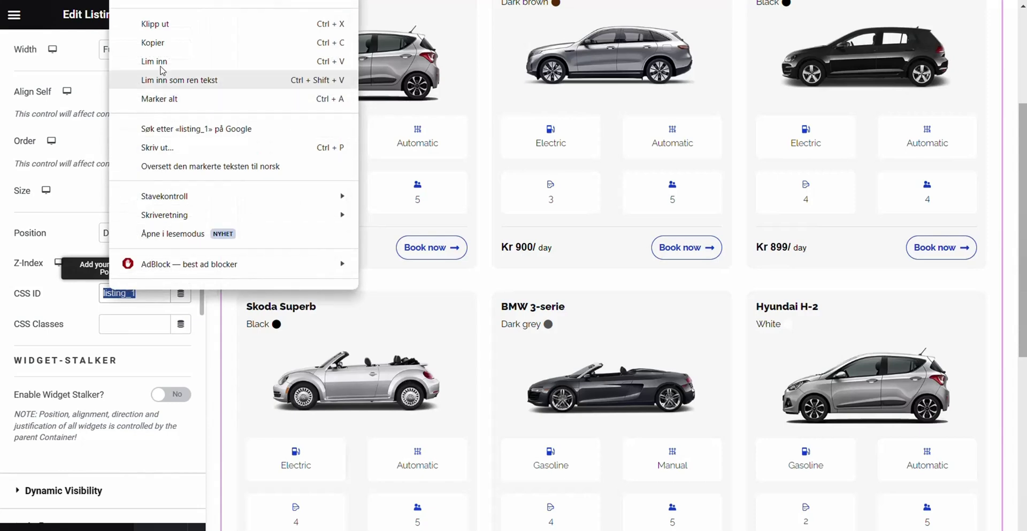
pyautogui.click(153, 43)
# Look up the Pagination widget by searching the widget library for "pagi", and reopen the existing pagination's settings
pyautogui.scroll(-4, 606, 452)
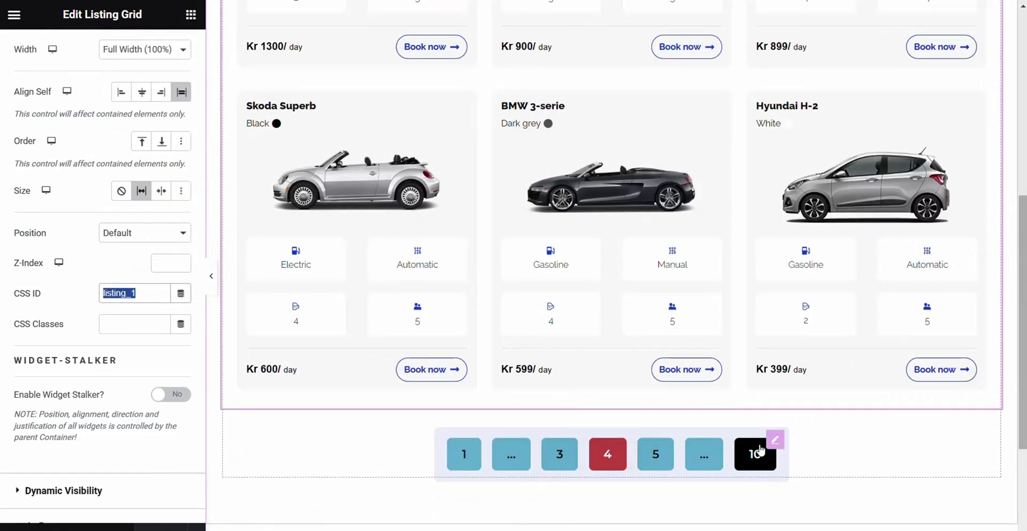
pyautogui.click(775, 440)
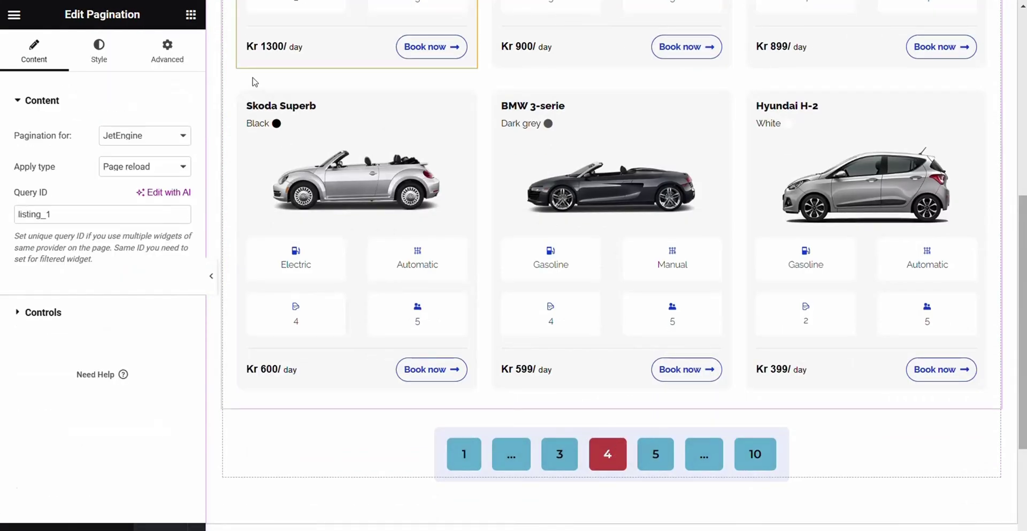
pyautogui.click(191, 14)
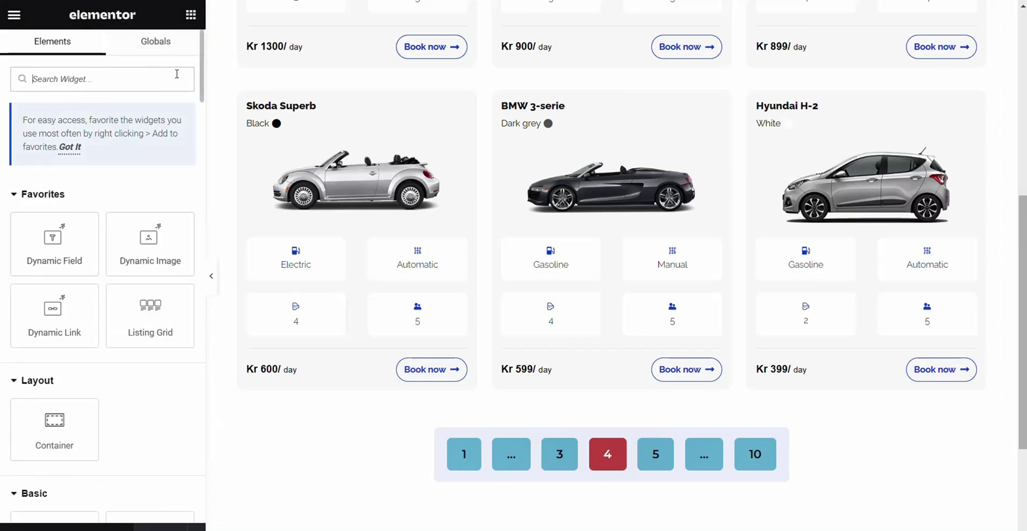
pyautogui.write('pagi')
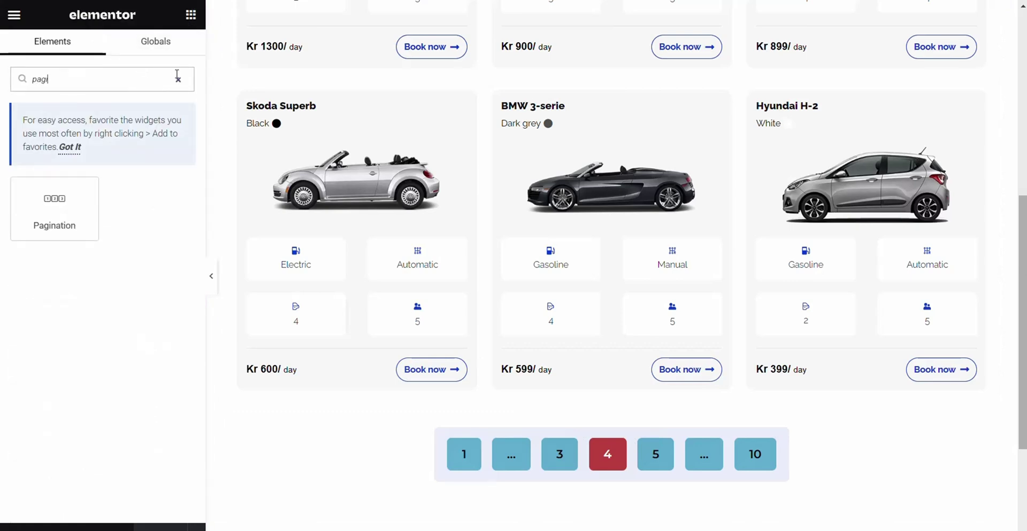
pyautogui.moveTo(25, 199); pyautogui.dragTo(777, 444)
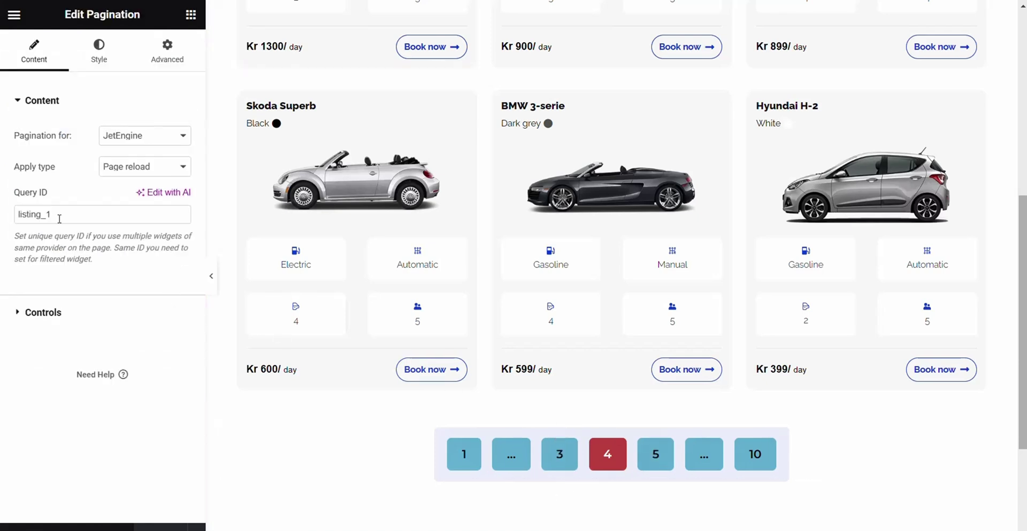
# Check the pagination's Query ID against listing_1 and choose Page reload as its apply type
pyautogui.moveTo(60, 214); pyautogui.dragTo(20, 212)
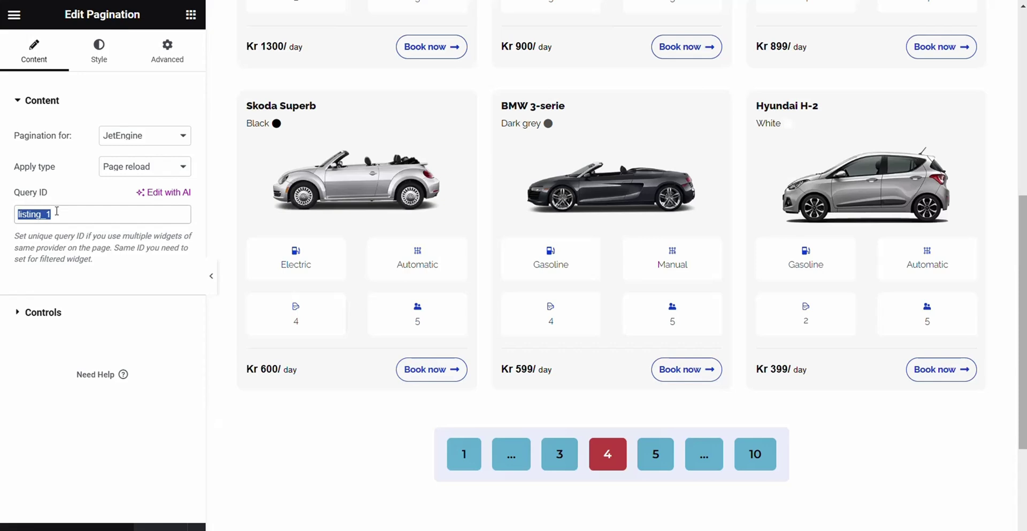
pyautogui.click(79, 218)
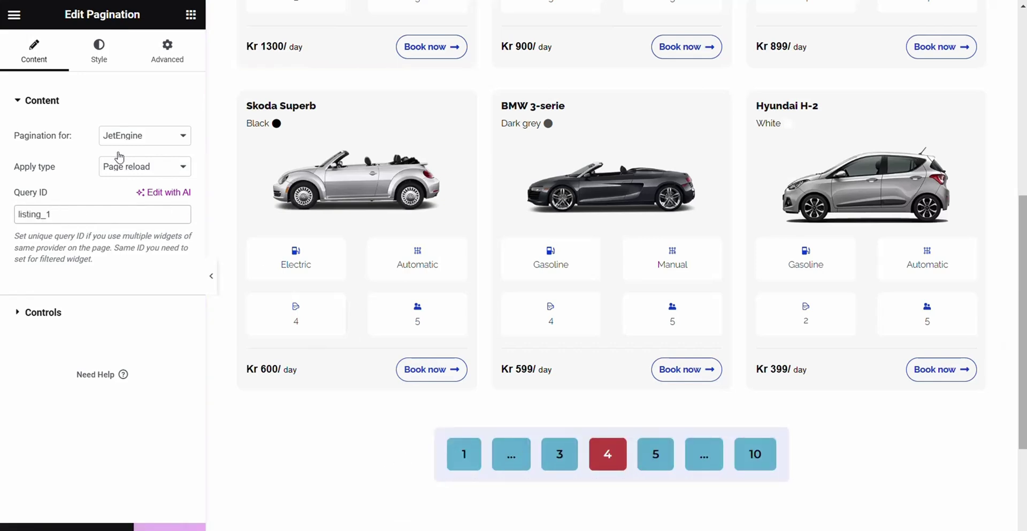
pyautogui.click(121, 170)
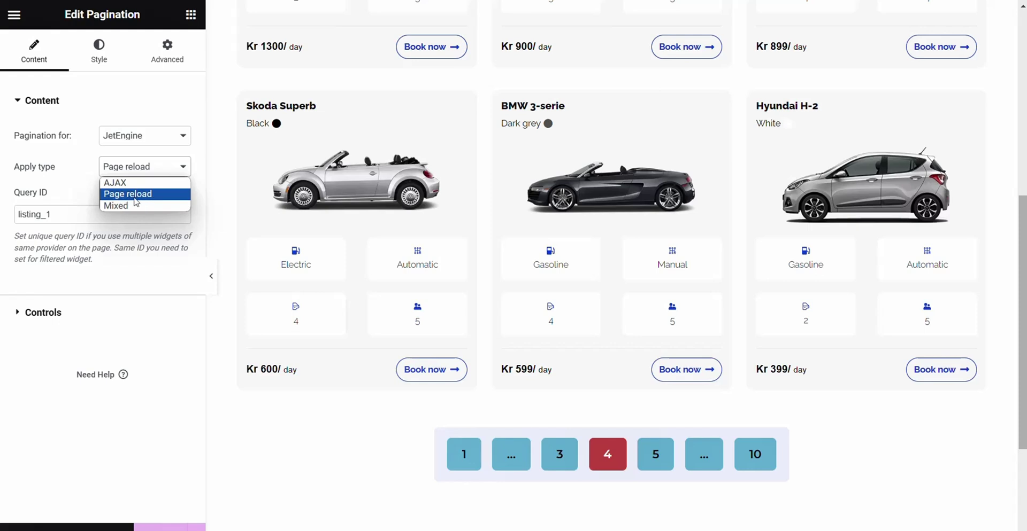
pyautogui.click(128, 198)
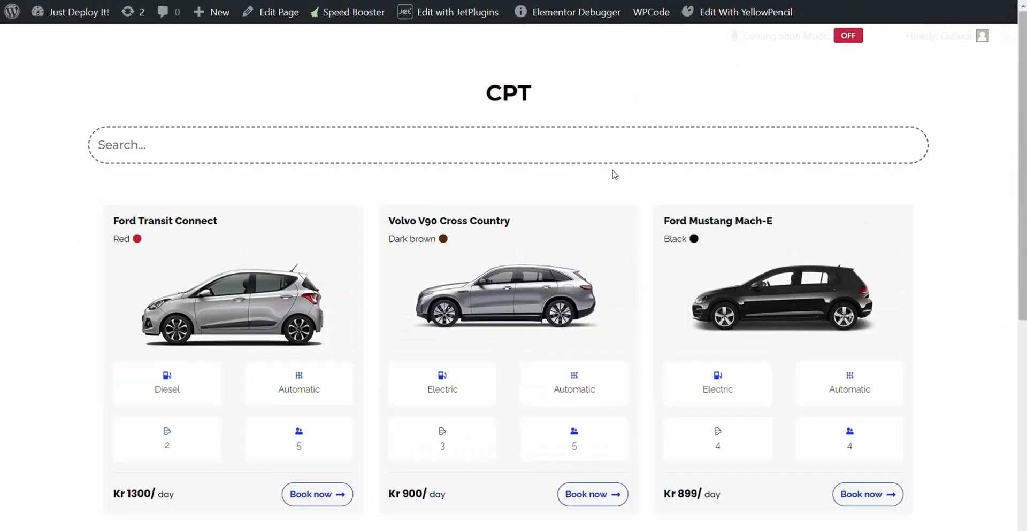
# On the live CPT page, move the Ford Mustang Mach-E card to the first position and acknowledge the order update
pyautogui.scroll(-1, 612, 147)
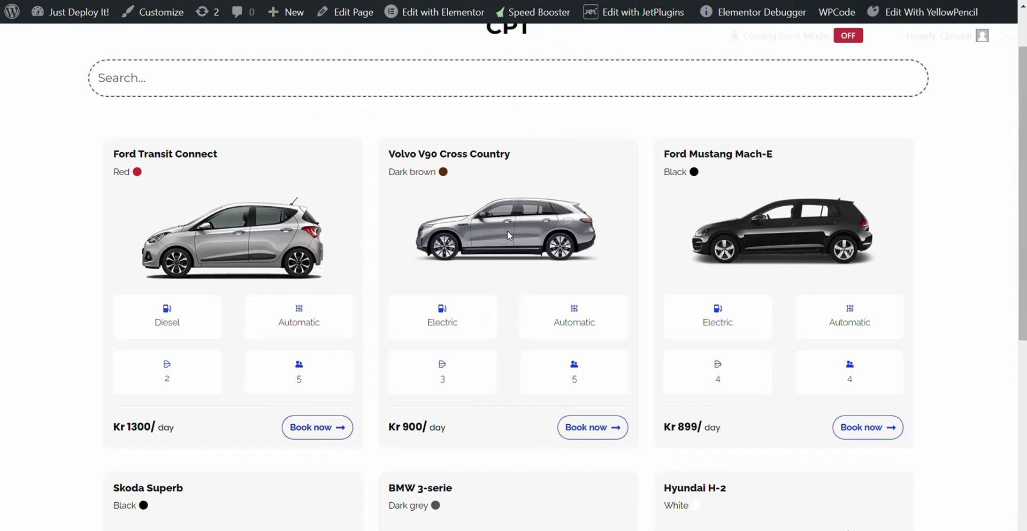
pyautogui.scroll(-1, 707, 215)
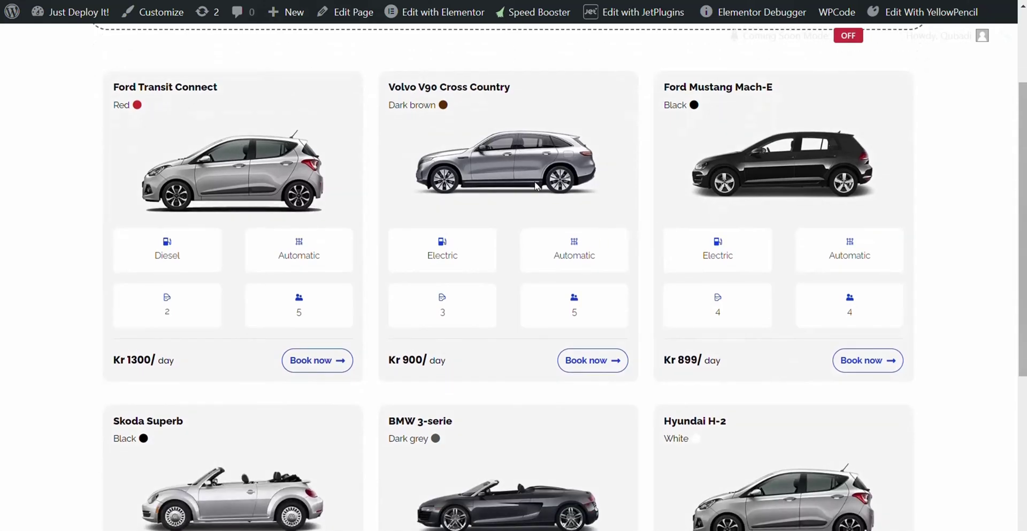
pyautogui.moveTo(783, 177); pyautogui.dragTo(224, 168)
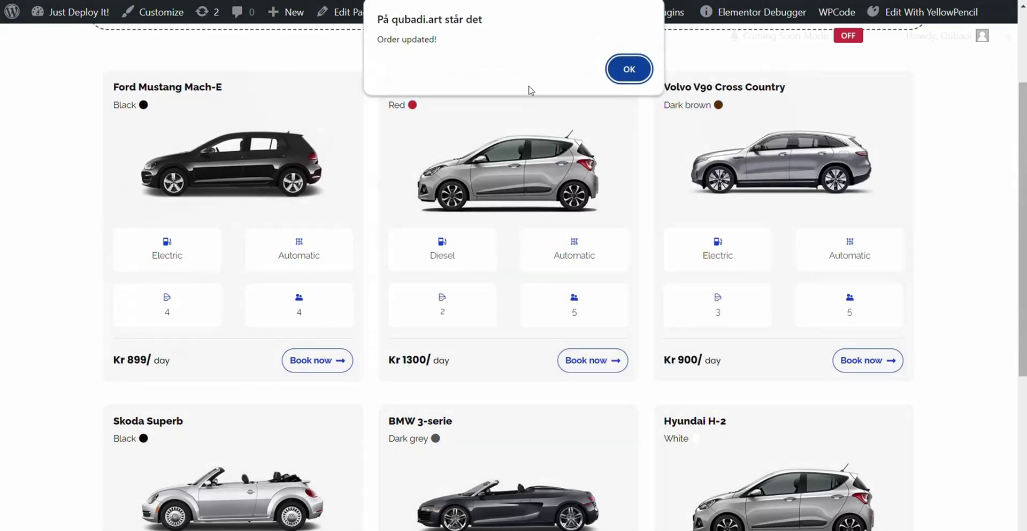
pyautogui.click(629, 74)
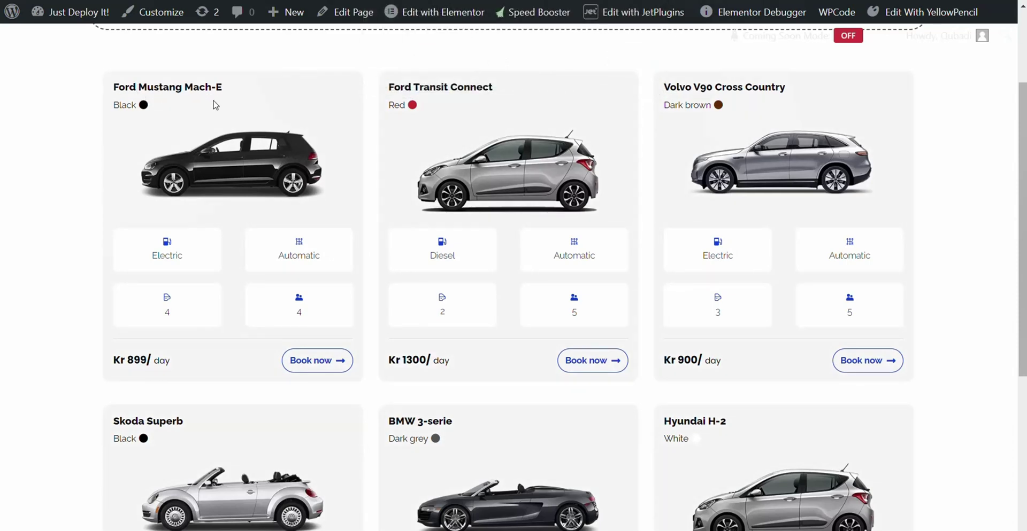
# Move the BMW 3-serie card ahead of the Skoda Superb card in the second row
pyautogui.scroll(1, 216, 105)
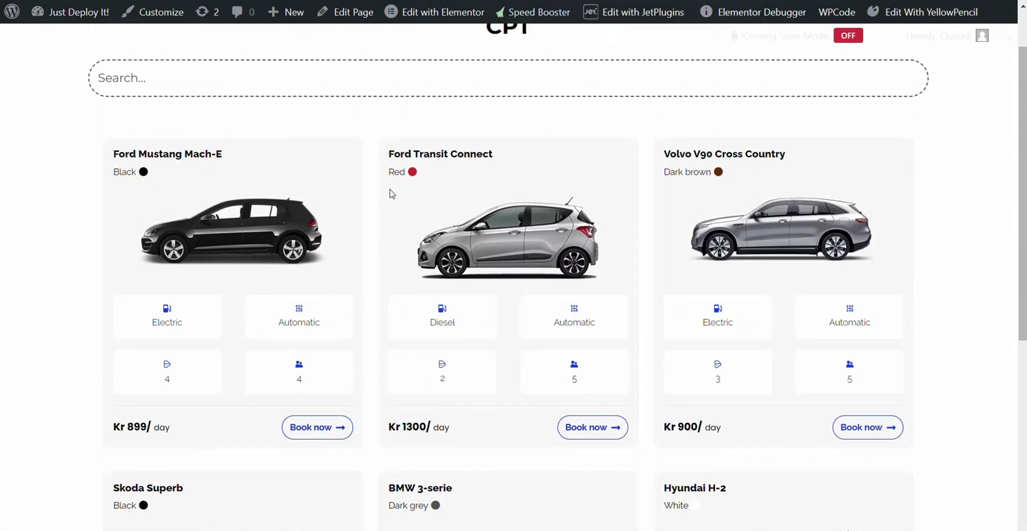
pyautogui.scroll(1, 321, 214)
pyautogui.scroll(-1, 253, 236)
pyautogui.scroll(-4, 213, 206)
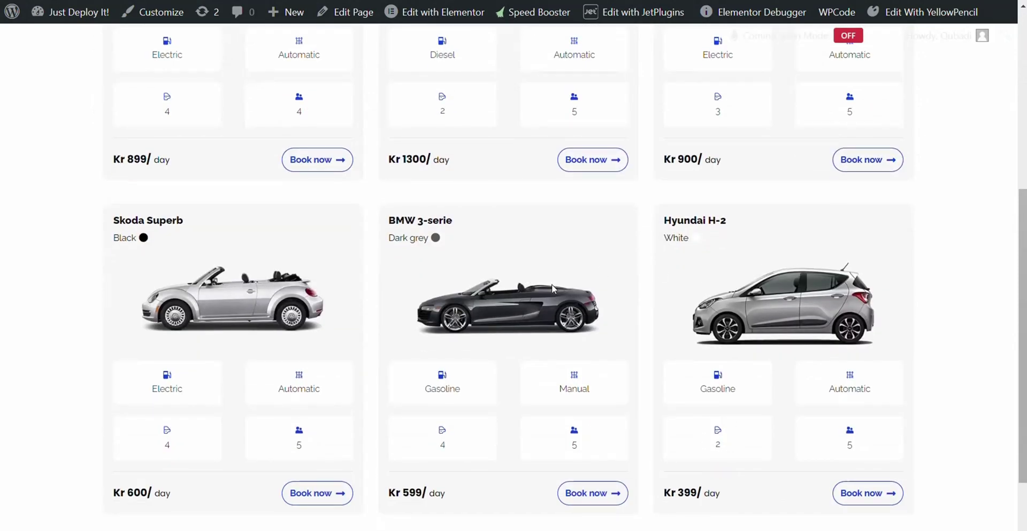
pyautogui.moveTo(552, 289); pyautogui.dragTo(337, 280)
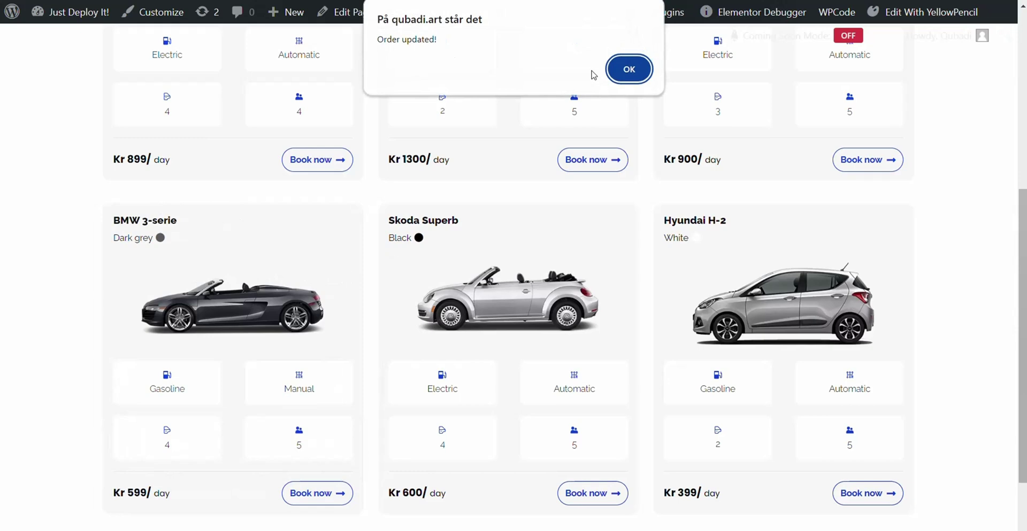
# Acknowledge the order update, clear the LiteSpeed cache and check the card order on page 1 of the listing
pyautogui.click(622, 70)
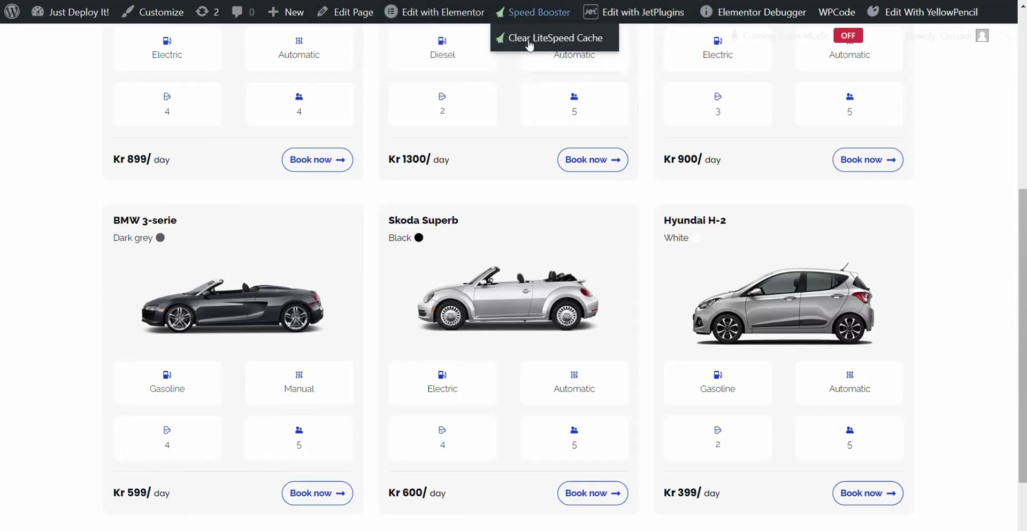
pyautogui.scroll(6, 230, 287)
pyautogui.scroll(-7, 235, 291)
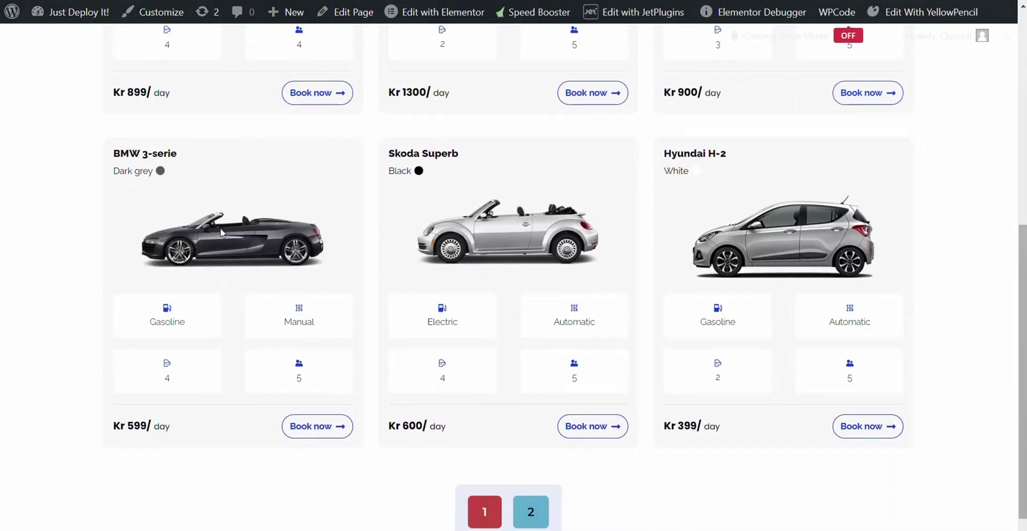
pyautogui.scroll(-1, 220, 228)
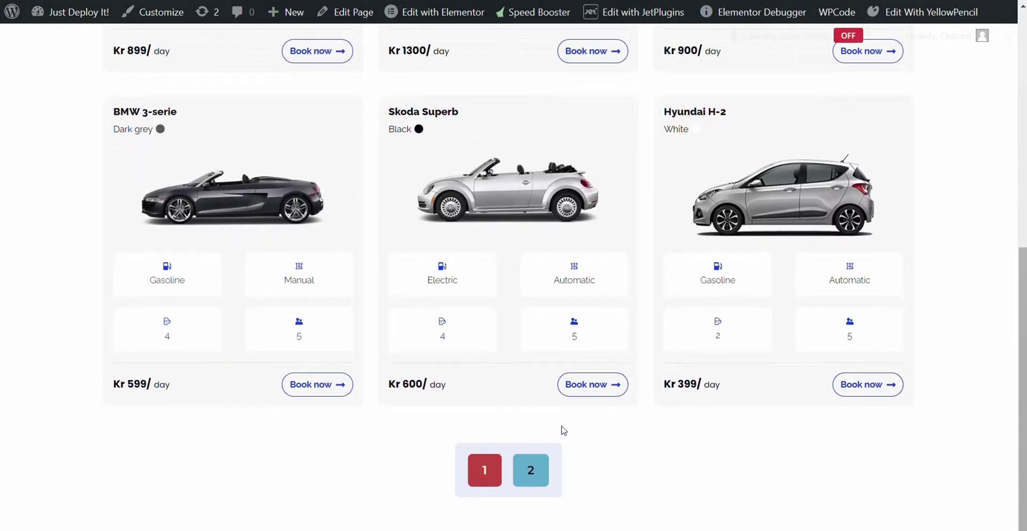
# On page 2 of the listing, move the Opel Combo card to the first position and acknowledge the order update
pyautogui.scroll(8, 588, 321)
pyautogui.scroll(-1, 599, 281)
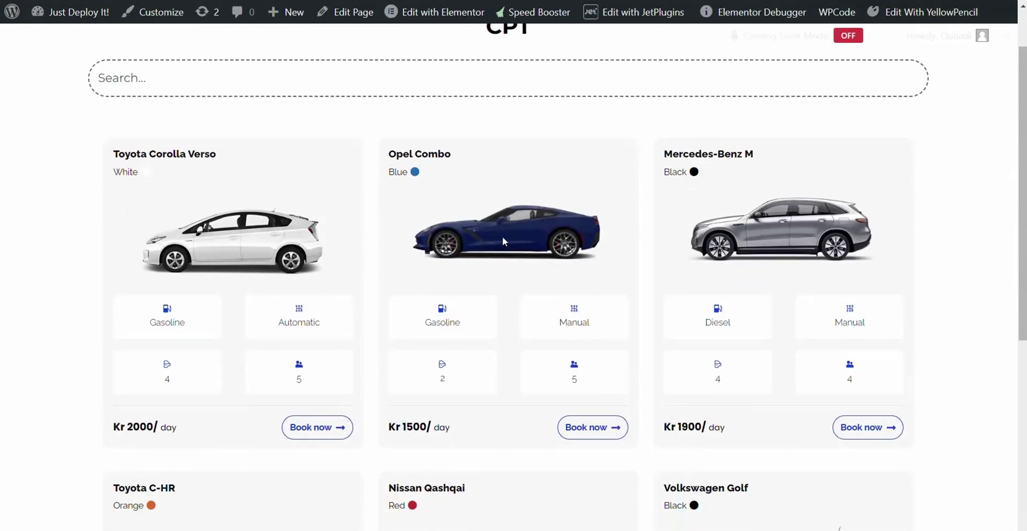
pyautogui.moveTo(502, 242); pyautogui.dragTo(285, 238)
pyautogui.click(629, 67)
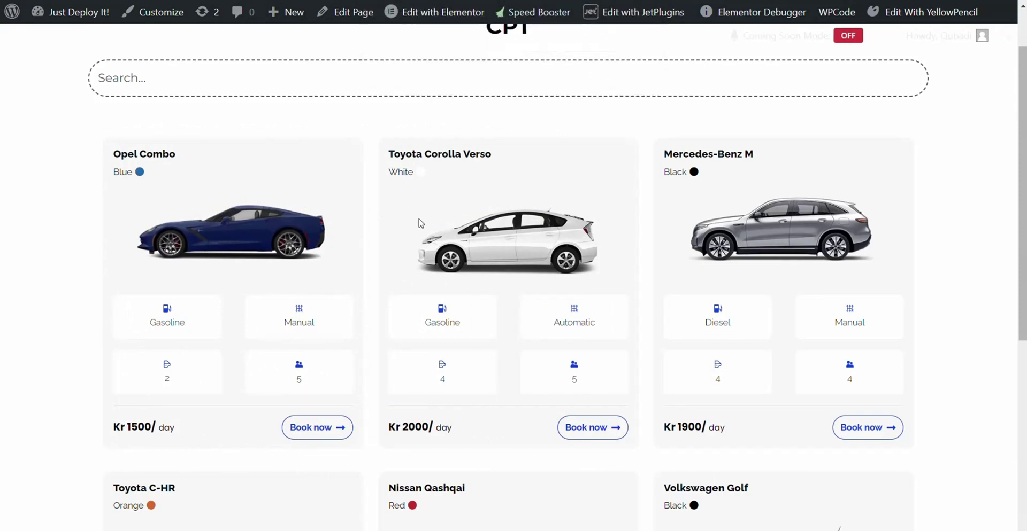
# Reload page 2 of the listing and examine the order of its cards in both rows
pyautogui.scroll(-3, 328, 257)
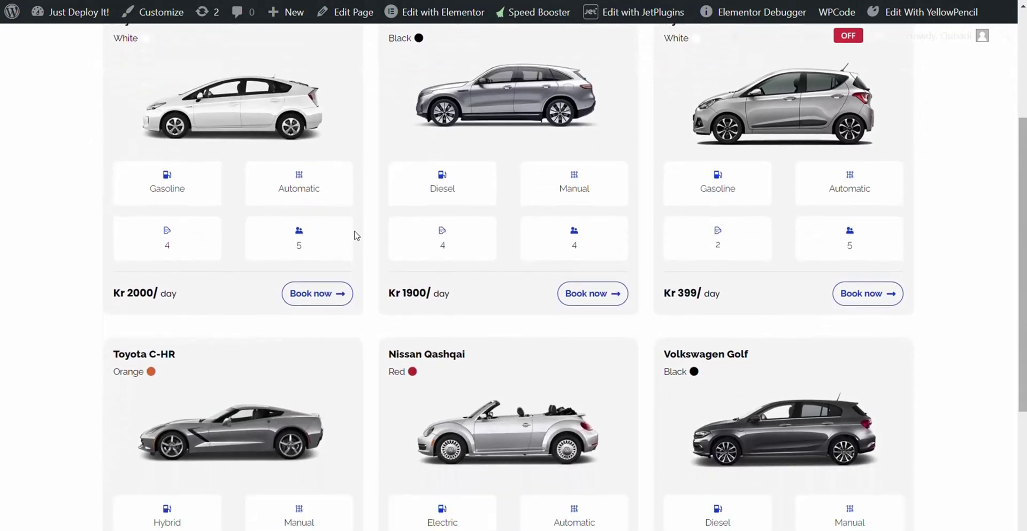
pyautogui.scroll(-5, 356, 234)
pyautogui.scroll(8, 377, 225)
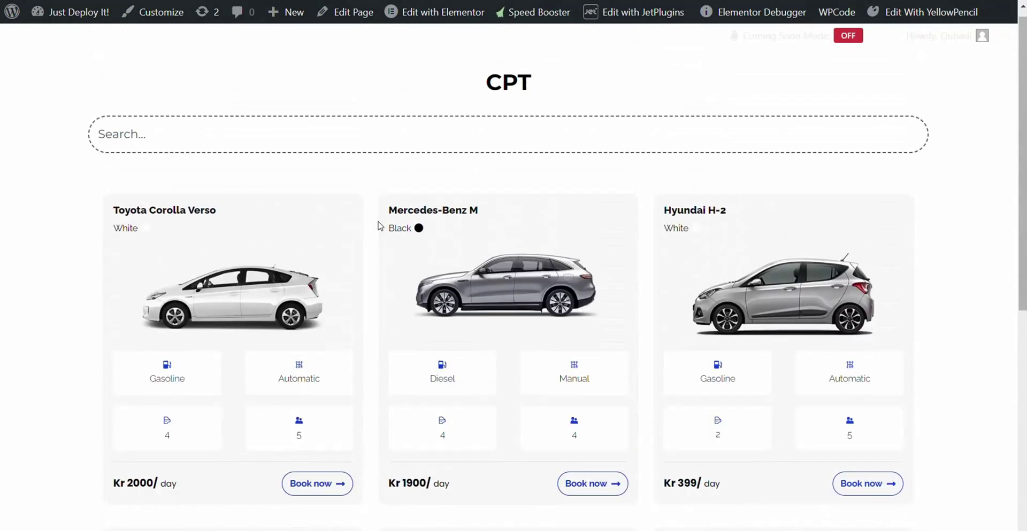
pyautogui.scroll(-3, 310, 278)
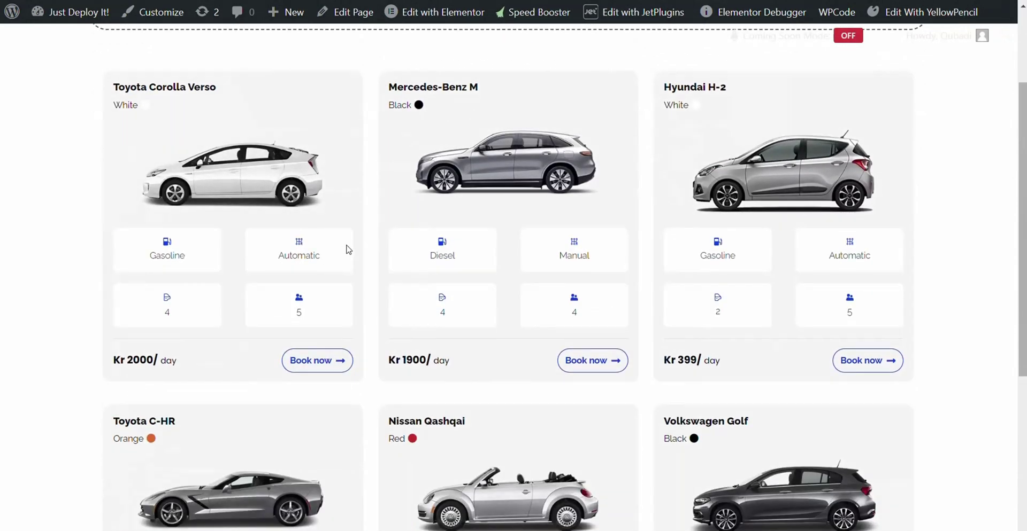
pyautogui.scroll(-4, 350, 244)
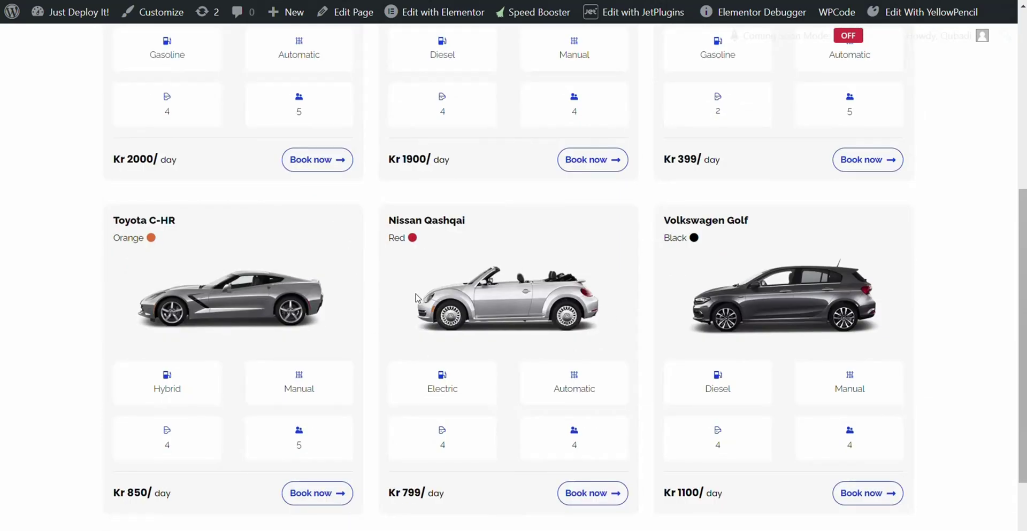
pyautogui.scroll(5, 417, 297)
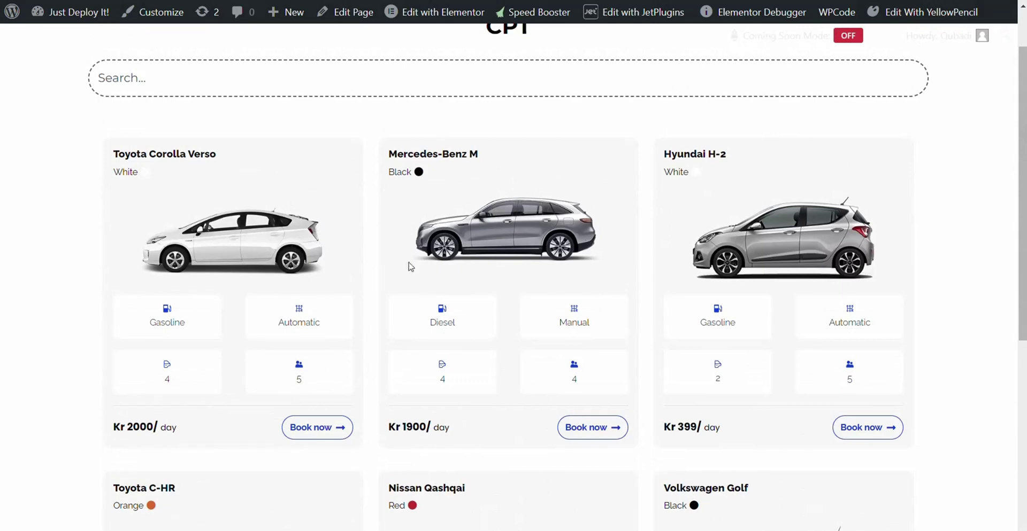
pyautogui.scroll(-3, 401, 248)
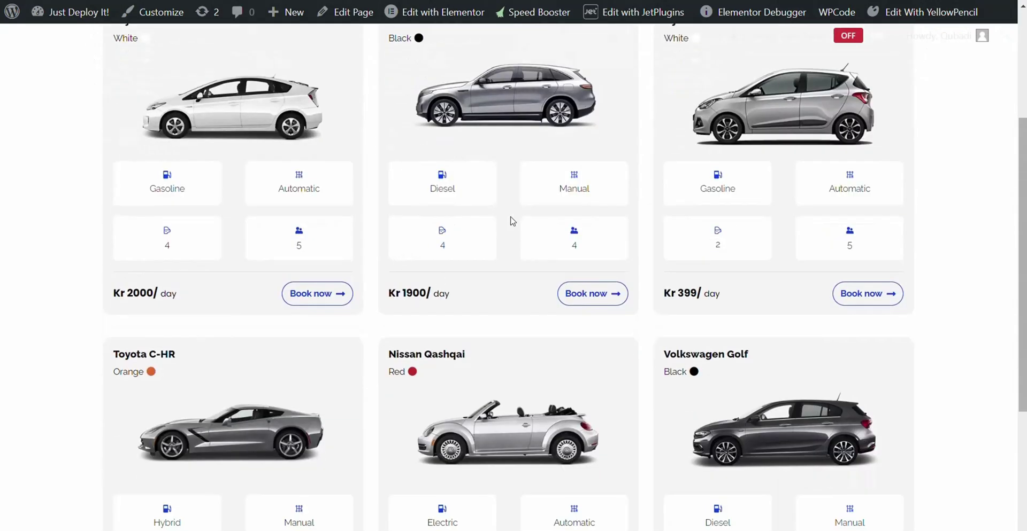
pyautogui.scroll(3, 510, 212)
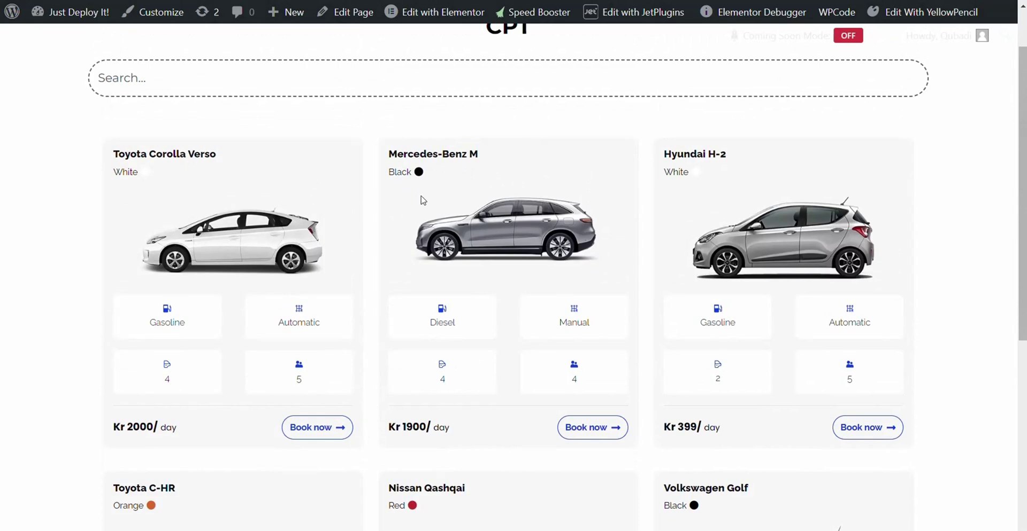
pyautogui.scroll(-3, 459, 236)
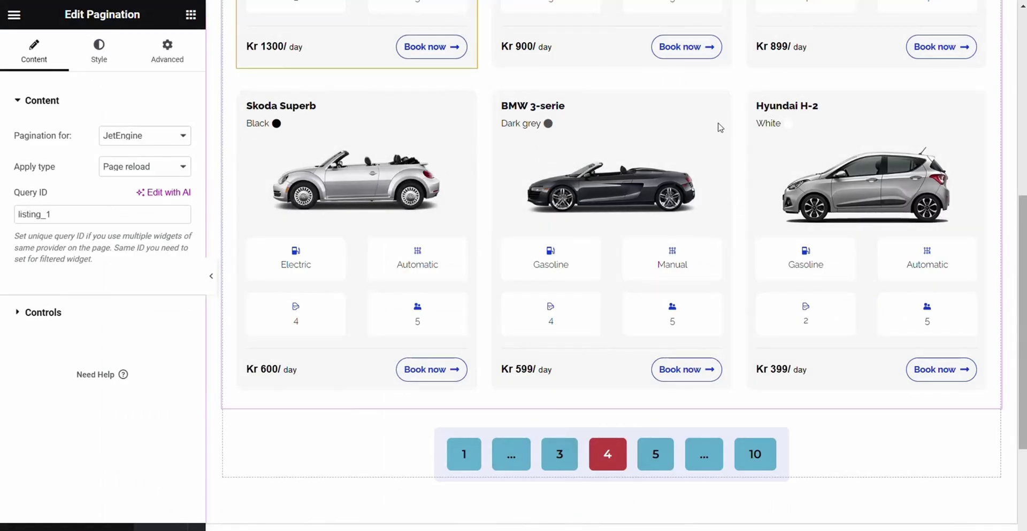
# In the Elementor editor, open the Listing Grid's content settings and check its Posts number
pyautogui.scroll(9, 943, 83)
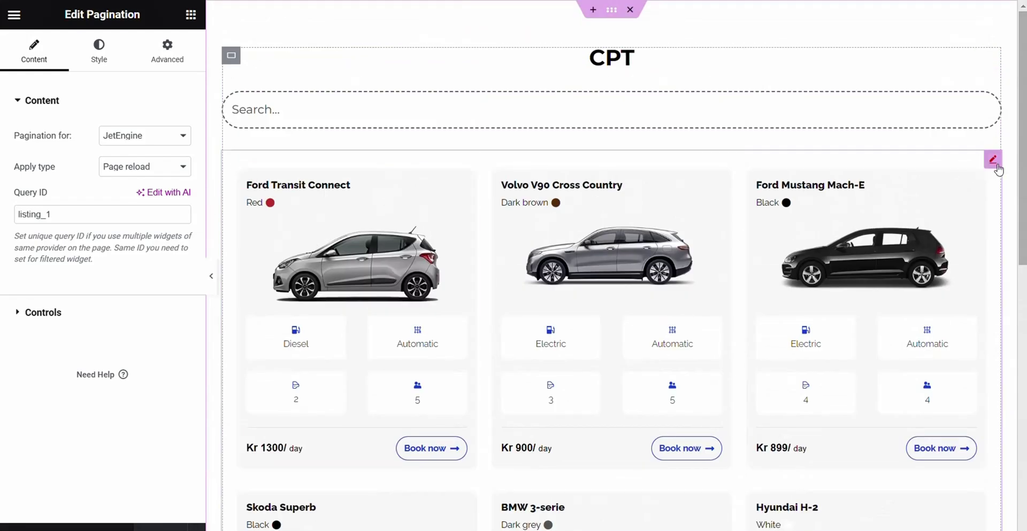
pyautogui.click(993, 160)
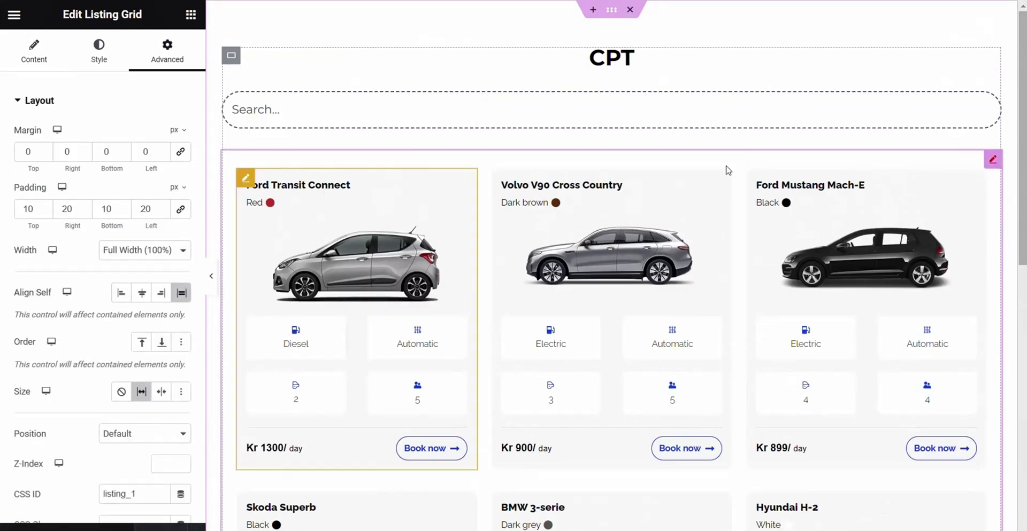
pyautogui.click(24, 59)
pyautogui.scroll(-1, 126, 325)
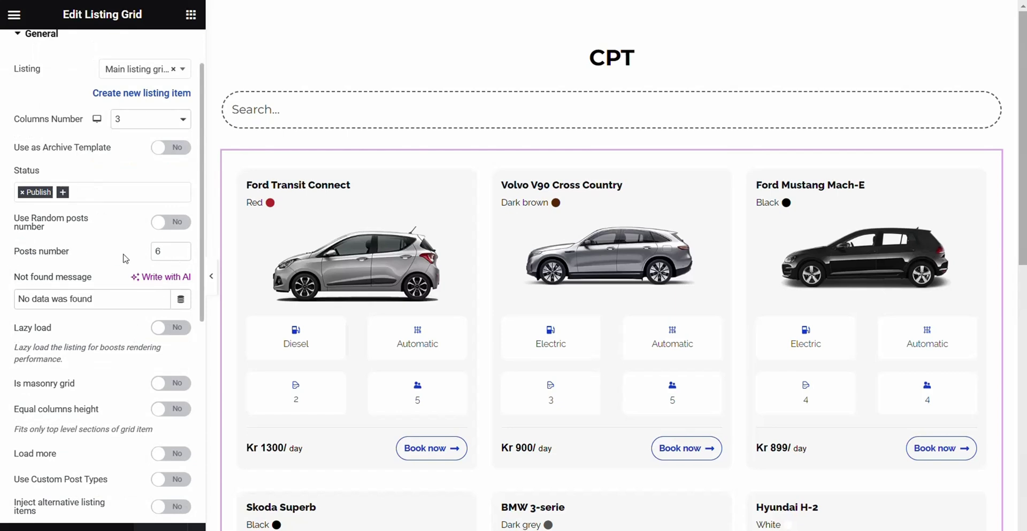
pyautogui.moveTo(162, 253); pyautogui.dragTo(140, 262)
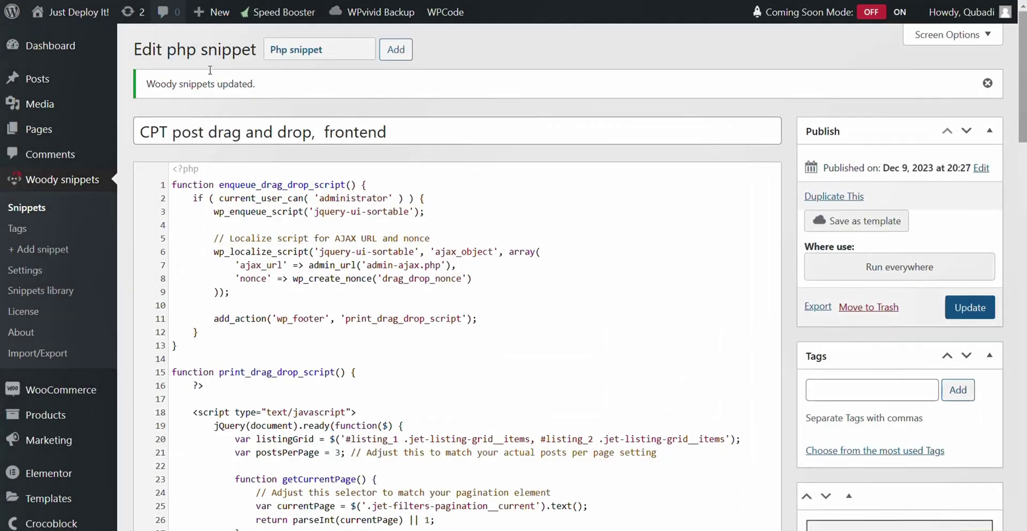
# In the "CPT post drag and drop, frontend" PHP snippet, set the postsPerPage variable to 6
pyautogui.scroll(-1, 381, 293)
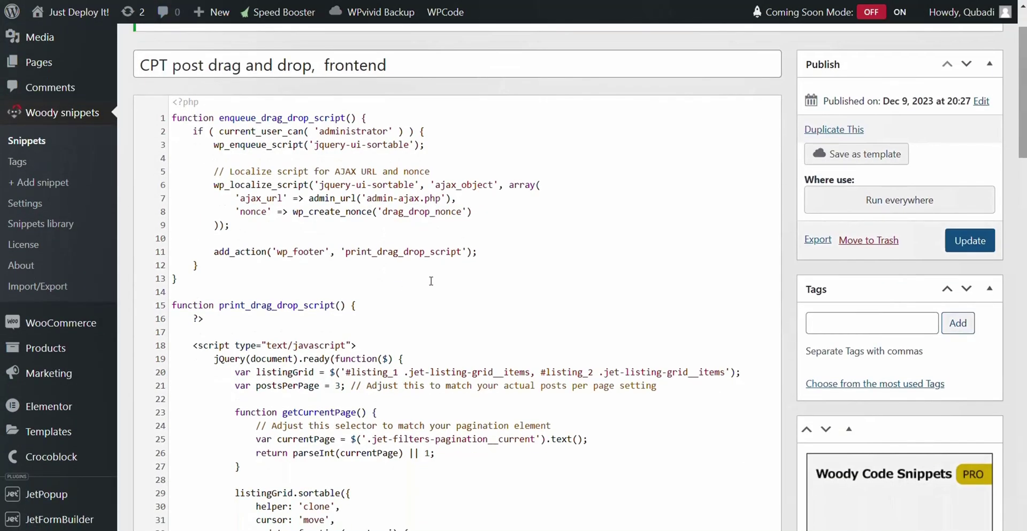
pyautogui.scroll(-1, 431, 281)
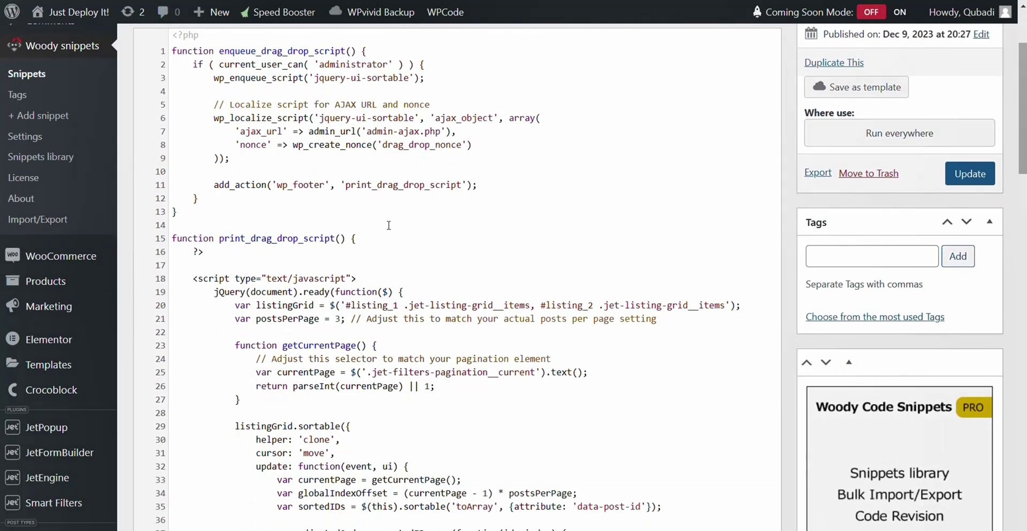
pyautogui.scroll(-1, 389, 226)
pyautogui.moveTo(257, 253); pyautogui.dragTo(317, 257)
pyautogui.doubleClick(337, 252)
pyautogui.write('6')
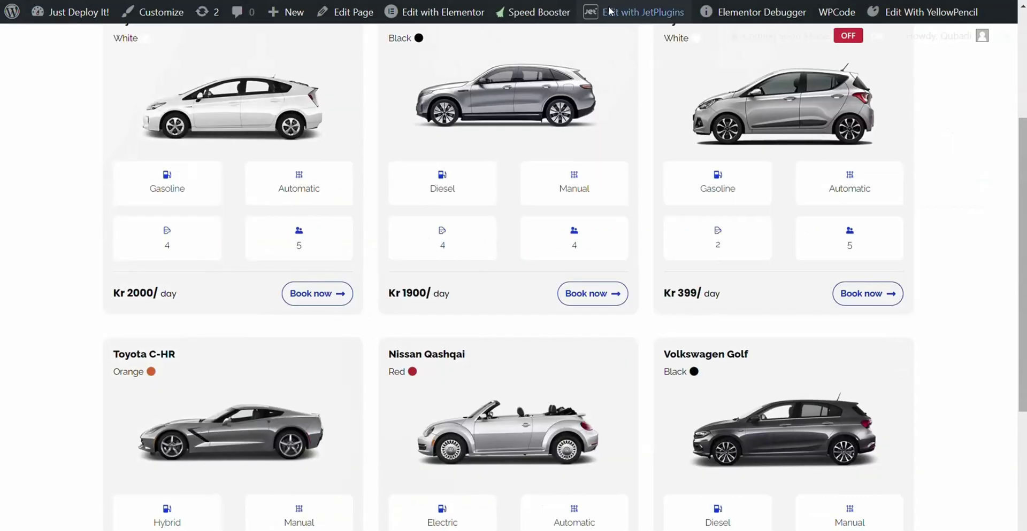
# Return to the live CPT page, clear the LiteSpeed cache and review the cards on page 1
pyautogui.moveTo(550, 17)
pyautogui.scroll(-5, 452, 333)
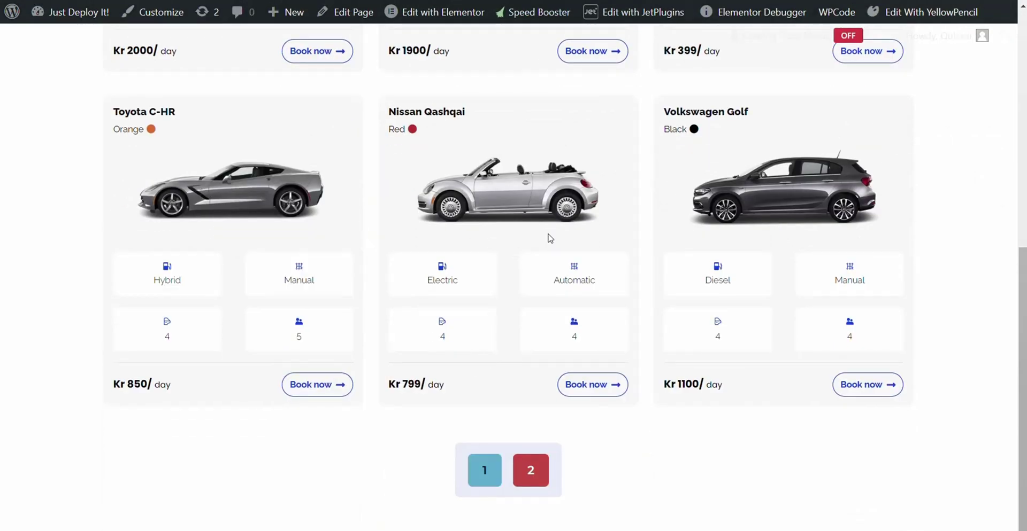
pyautogui.scroll(10, 558, 189)
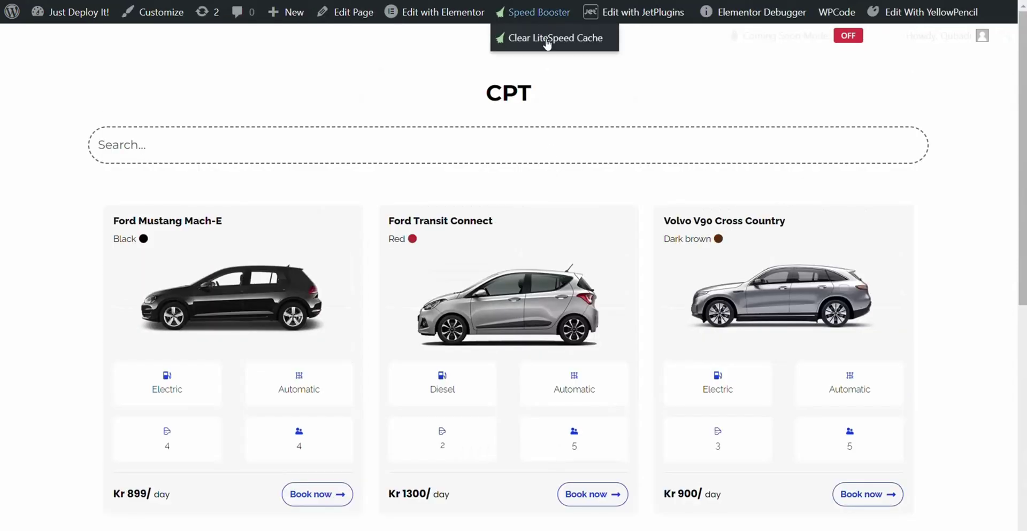
pyautogui.scroll(-8, 527, 250)
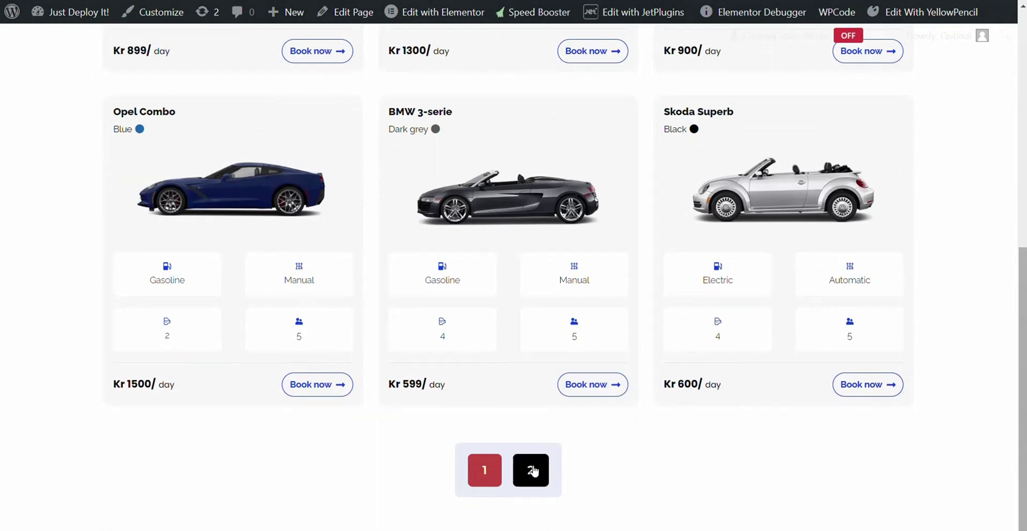
# Open page 2 of the listing, move the Mercedes-Benz M card to the first position and acknowledge the order update
pyautogui.click(551, 454)
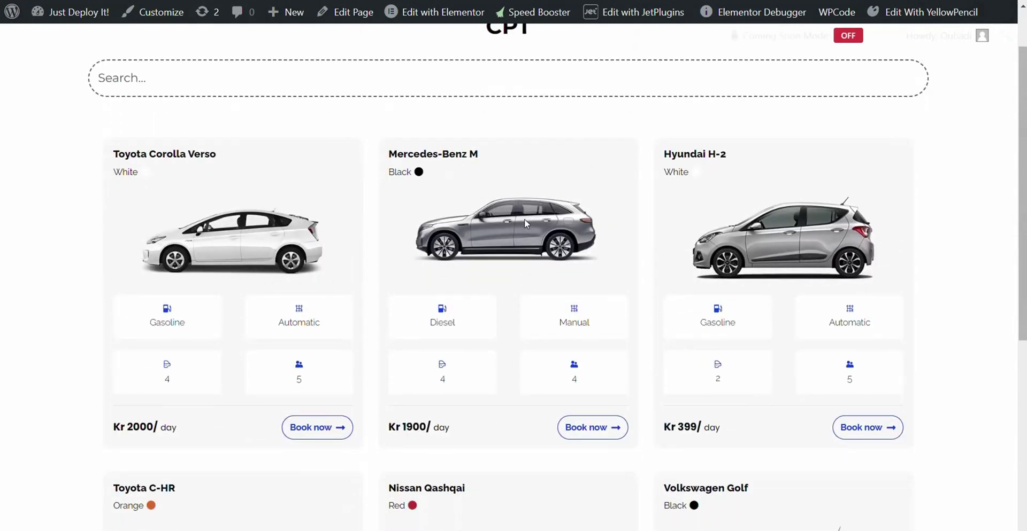
pyautogui.moveTo(567, 229); pyautogui.dragTo(334, 219)
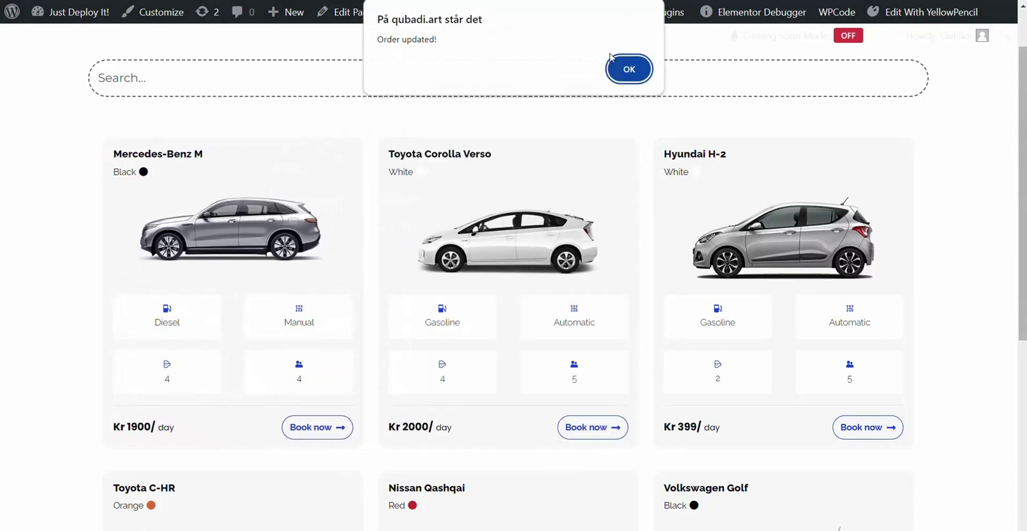
pyautogui.click(625, 69)
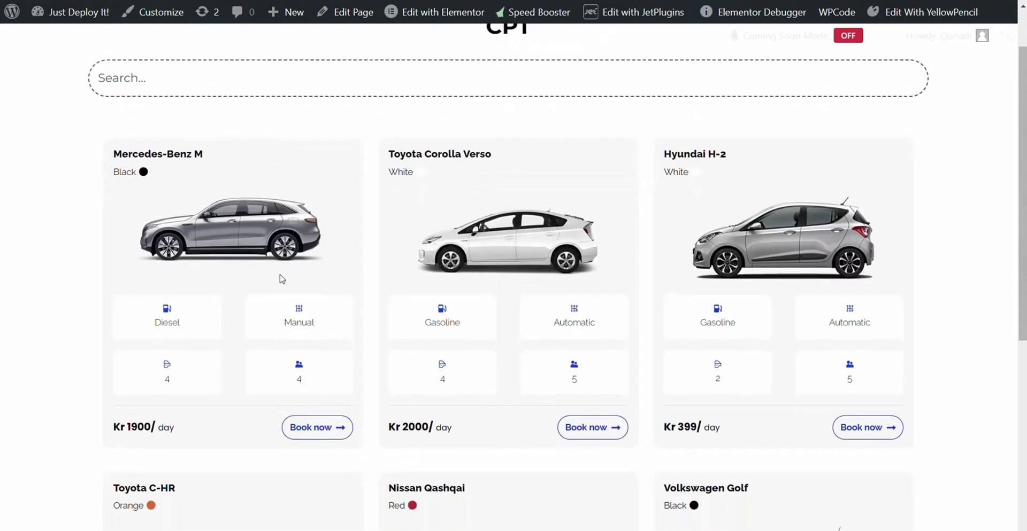
# Move the Nissan Qashqai card ahead of the Toyota C-HR card in the second row and acknowledge the order update
pyautogui.scroll(-4, 274, 239)
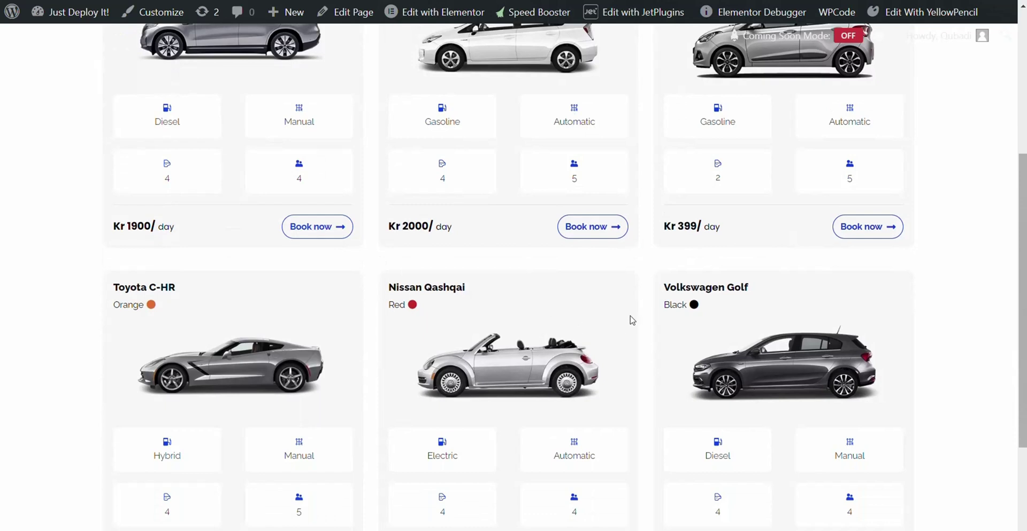
pyautogui.moveTo(465, 340); pyautogui.dragTo(176, 334)
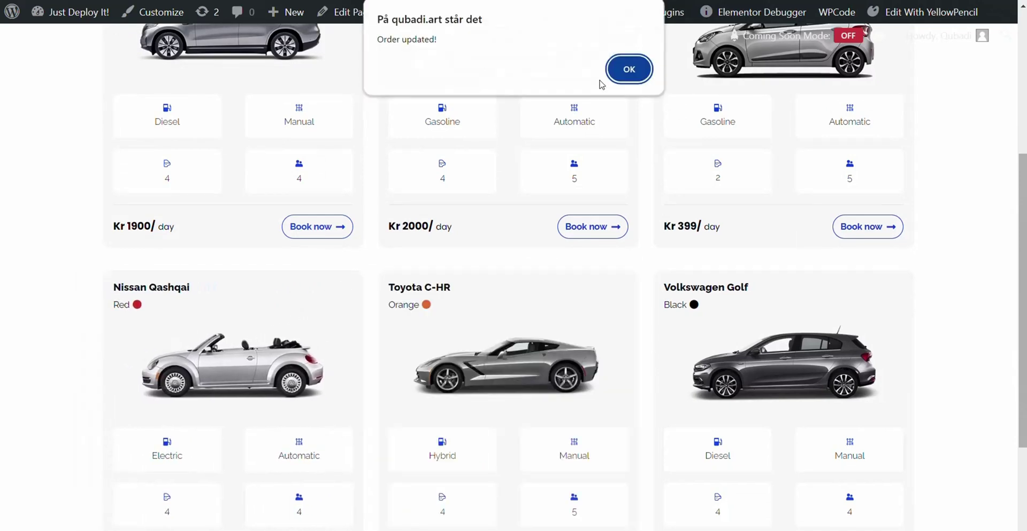
pyautogui.press('Return')
pyautogui.scroll(-1, 333, 282)
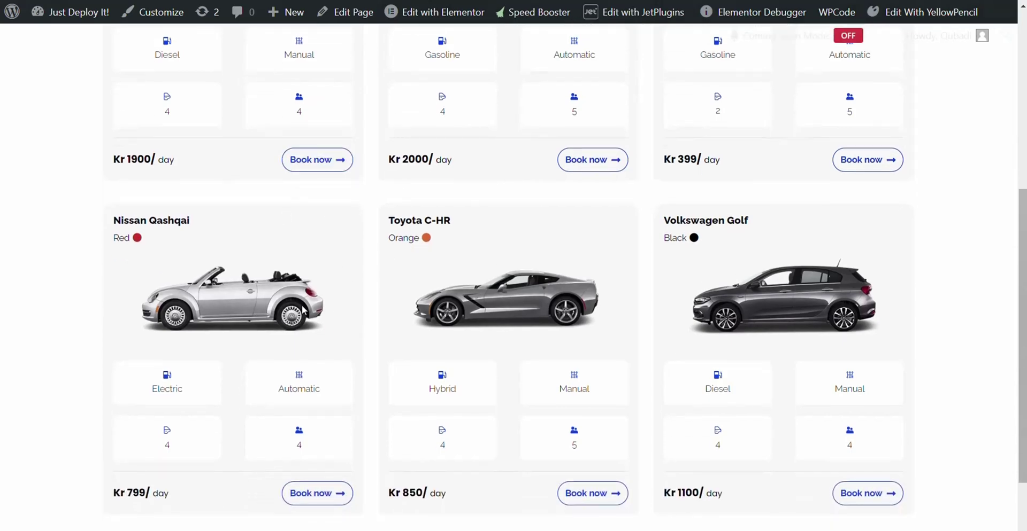
# Clear the LiteSpeed cache and check the order of the cards on page 2 of the listing
pyautogui.moveTo(537, 15)
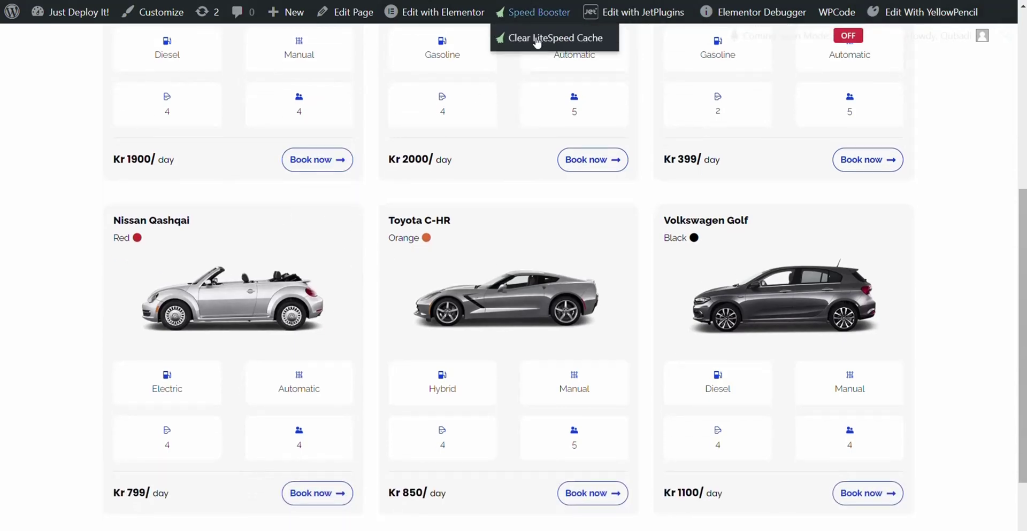
pyautogui.click(536, 38)
pyautogui.scroll(-3, 297, 351)
pyautogui.scroll(-2, 297, 353)
pyautogui.scroll(-2, 251, 344)
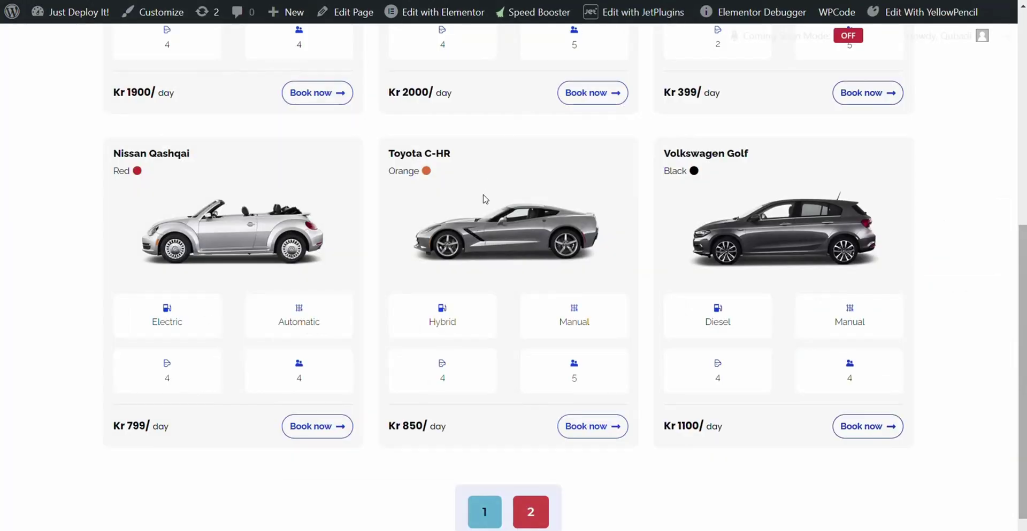
pyautogui.scroll(5, 485, 199)
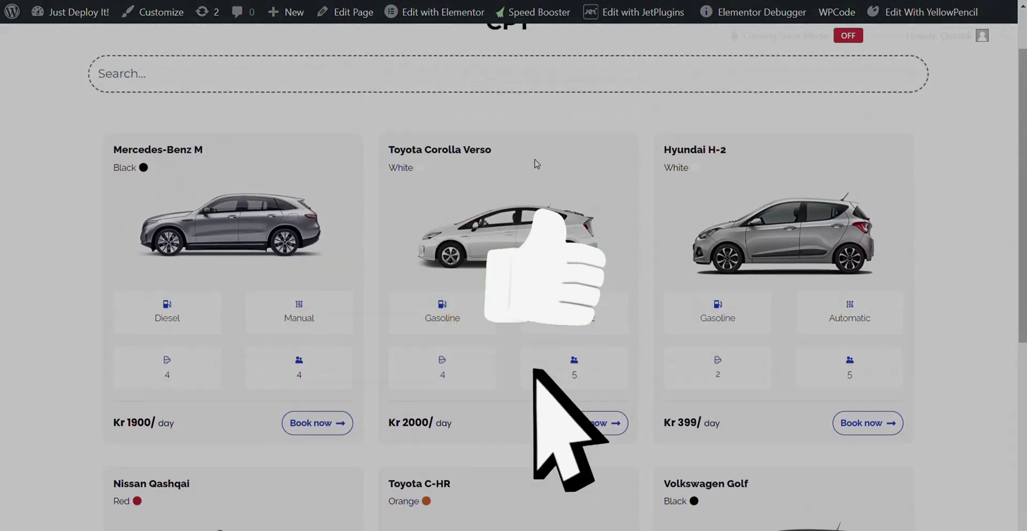